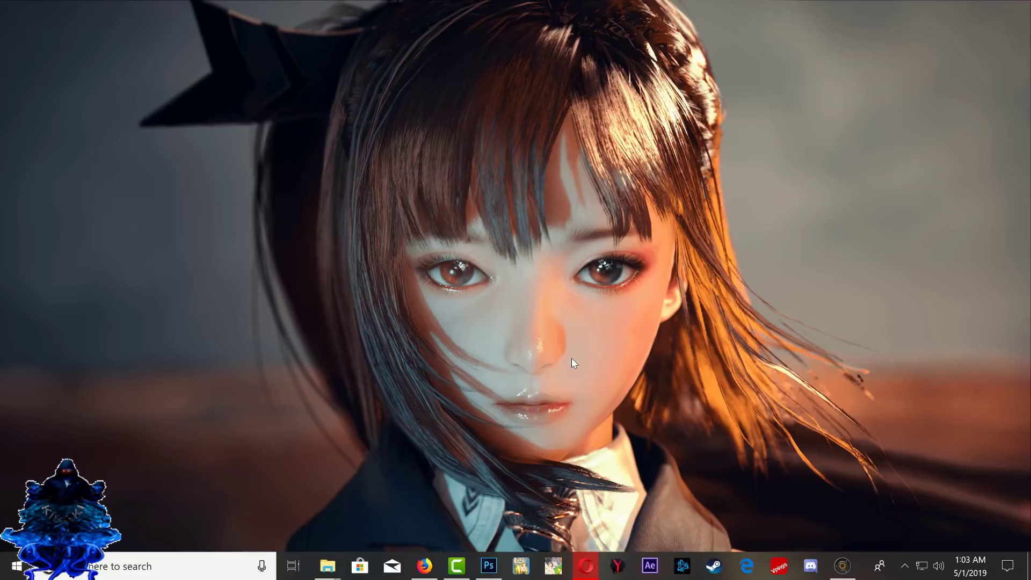
# - In the PICS folder, select both .pkg packages and boot_plugins_nocobra.txt and open their context menu
pyautogui.moveTo(326, 577)
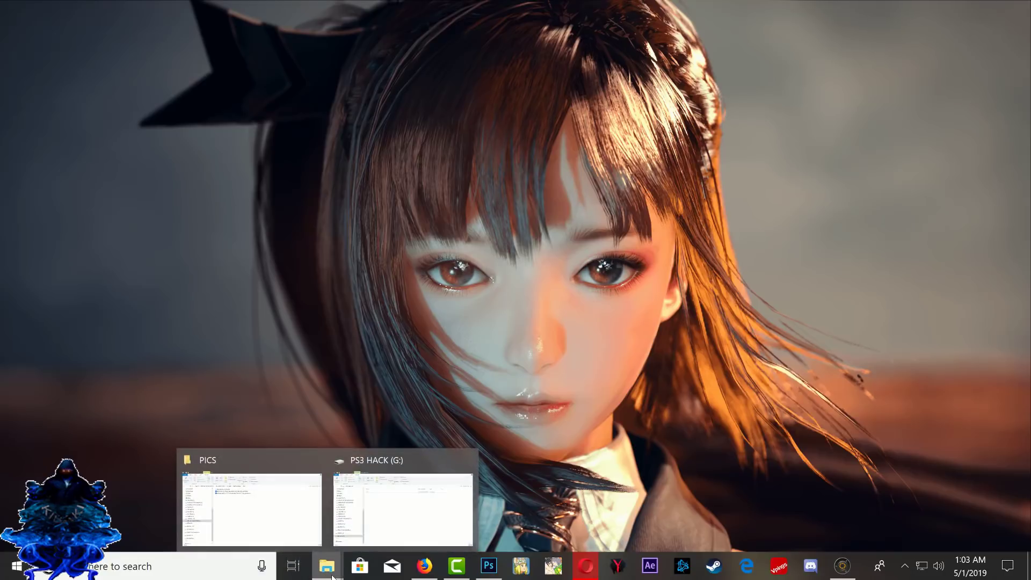
pyautogui.click(308, 524)
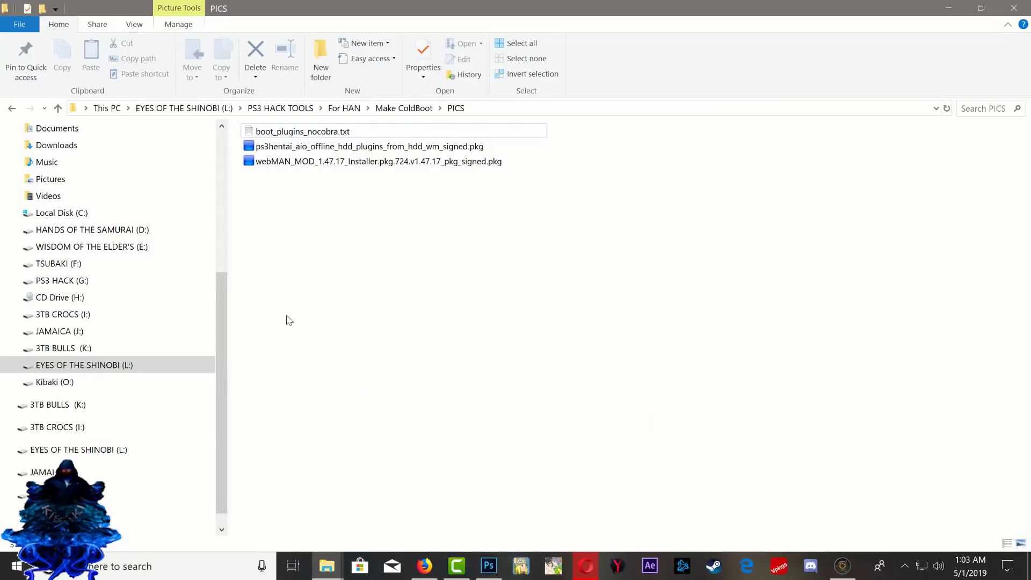
pyautogui.moveTo(295, 286); pyautogui.dragTo(296, 142)
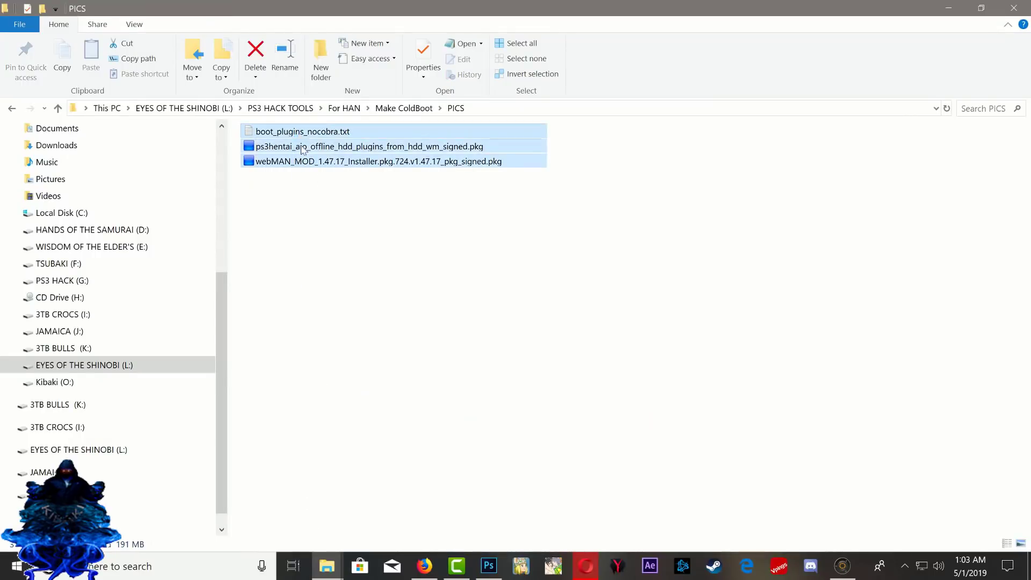
pyautogui.click(403, 257)
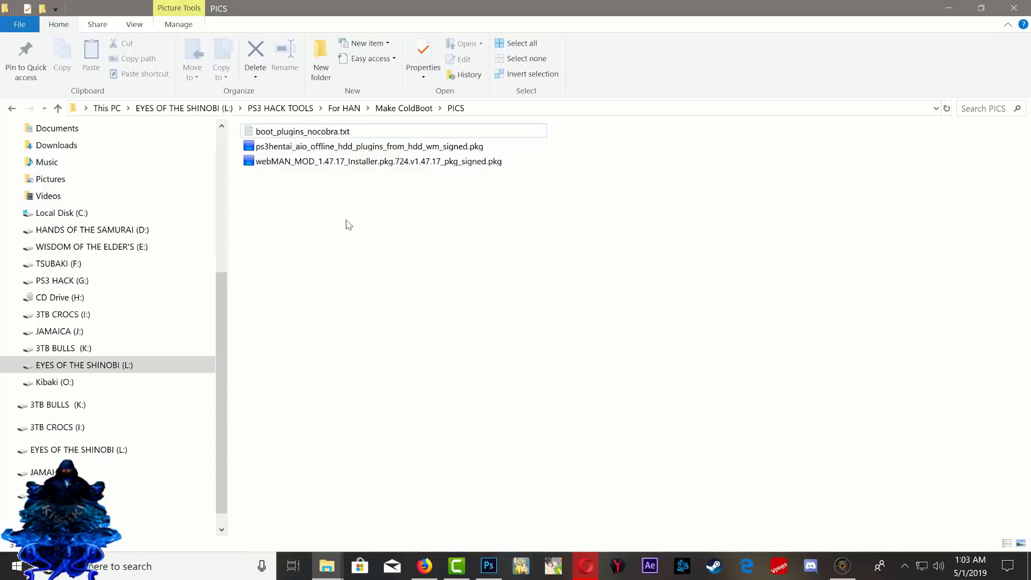
pyautogui.click(371, 163)
pyautogui.click(374, 195)
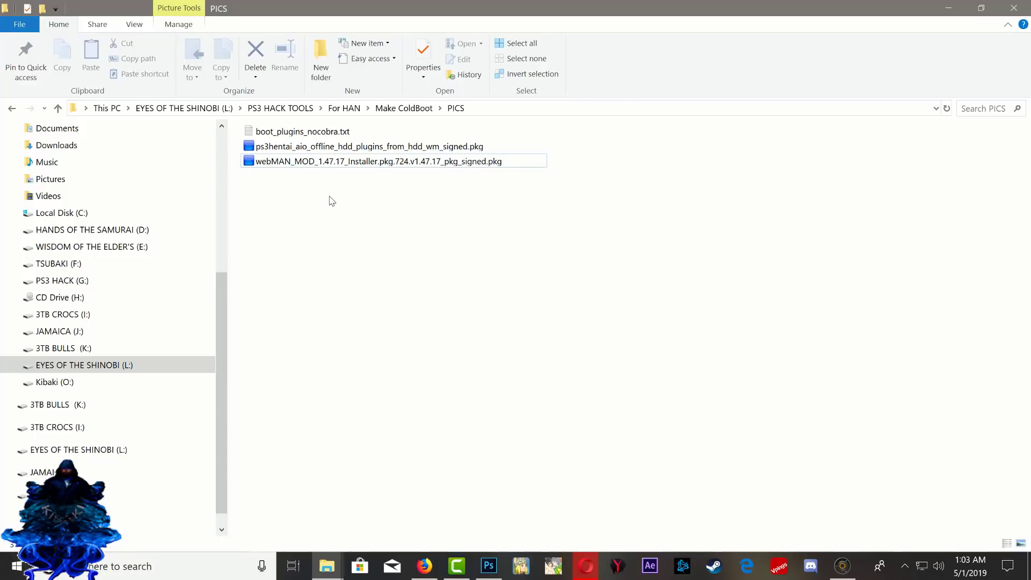
pyautogui.moveTo(331, 207); pyautogui.dragTo(323, 133)
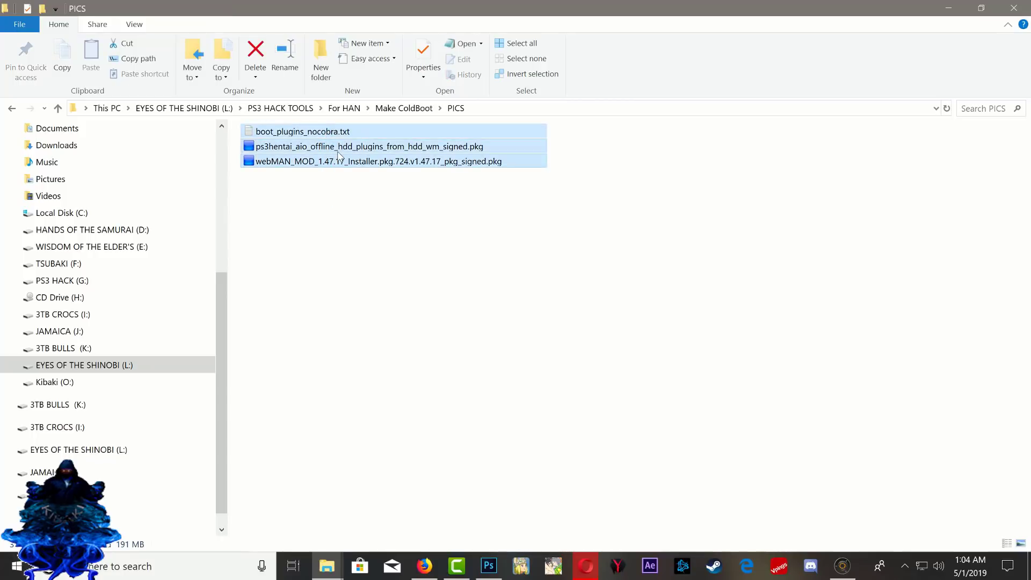
pyautogui.rightClick(337, 156)
# - Copy the three files and confirm the PS3 HACK (G:) drive is formatted FAT32
pyautogui.click(334, 338)
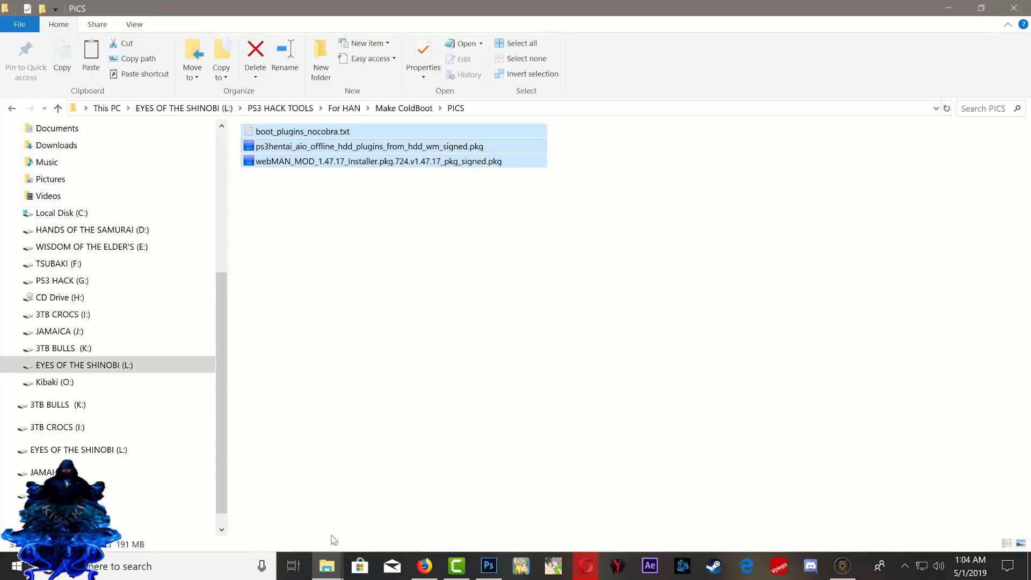
pyautogui.moveTo(326, 565)
pyautogui.click(423, 520)
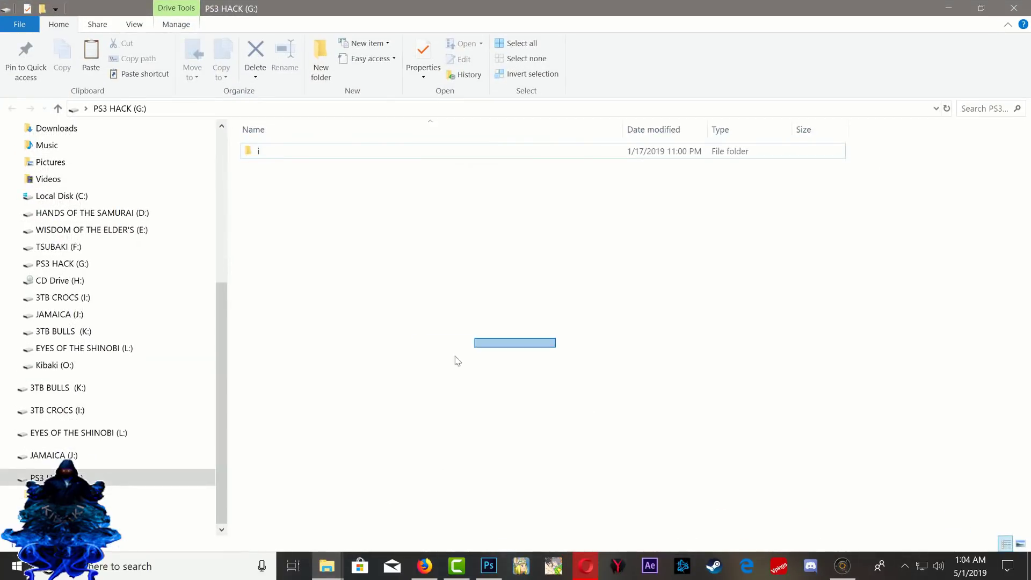
pyautogui.rightClick(520, 389)
pyautogui.click(547, 375)
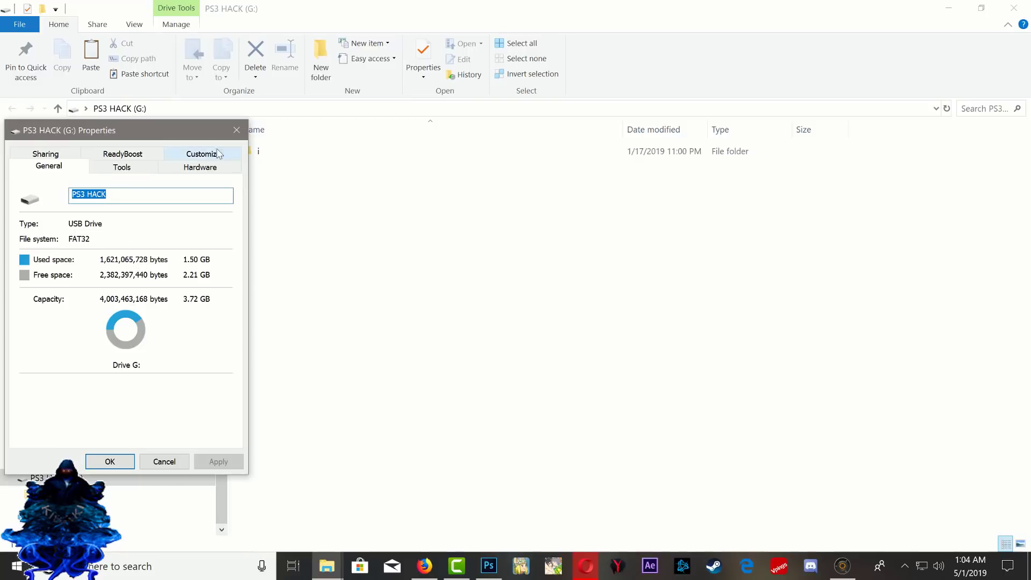
pyautogui.click(236, 135)
# - Paste both .pkg packages and boot_plugins_nocobra.txt onto the PS3 HACK (G:) drive
pyautogui.rightClick(550, 295)
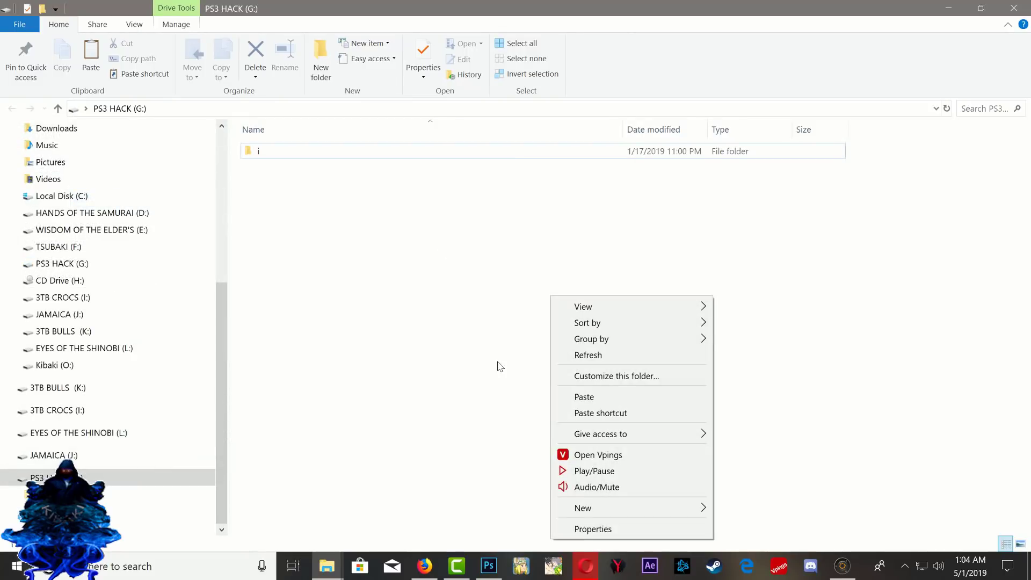
pyautogui.click(584, 401)
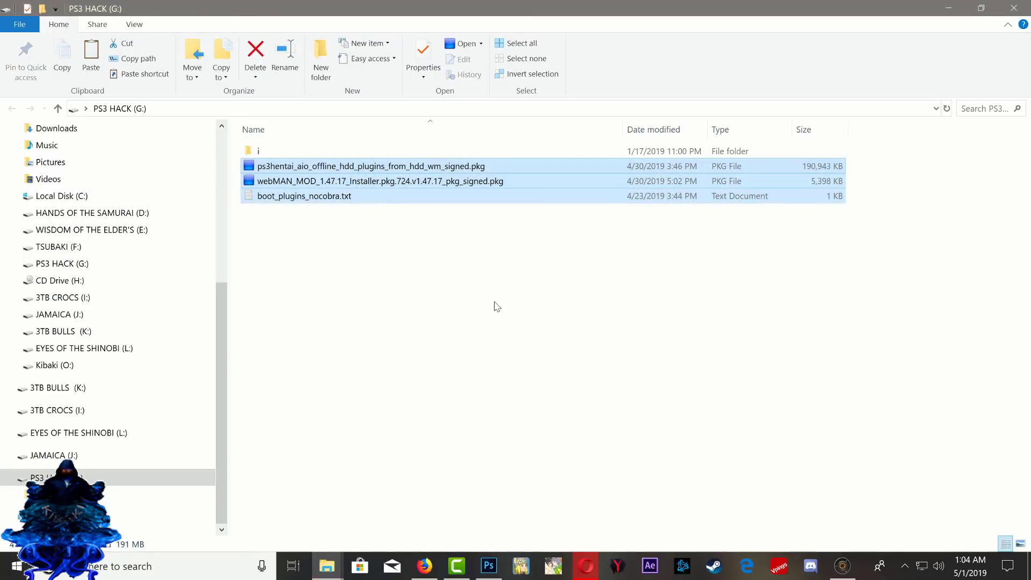
pyautogui.moveTo(494, 306); pyautogui.dragTo(426, 424)
pyautogui.moveTo(541, 352); pyautogui.dragTo(398, 408)
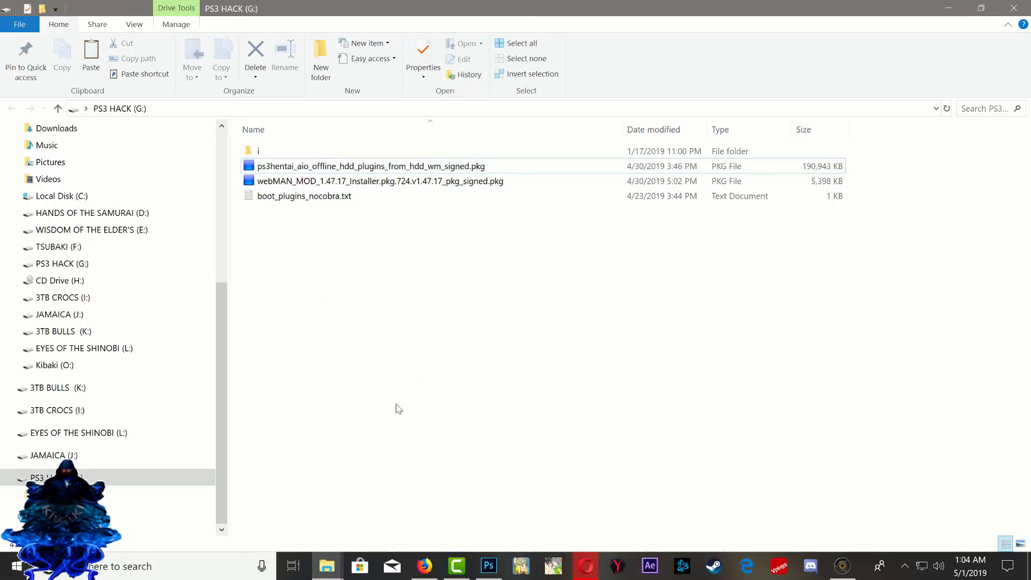
pyautogui.rightClick(70, 475)
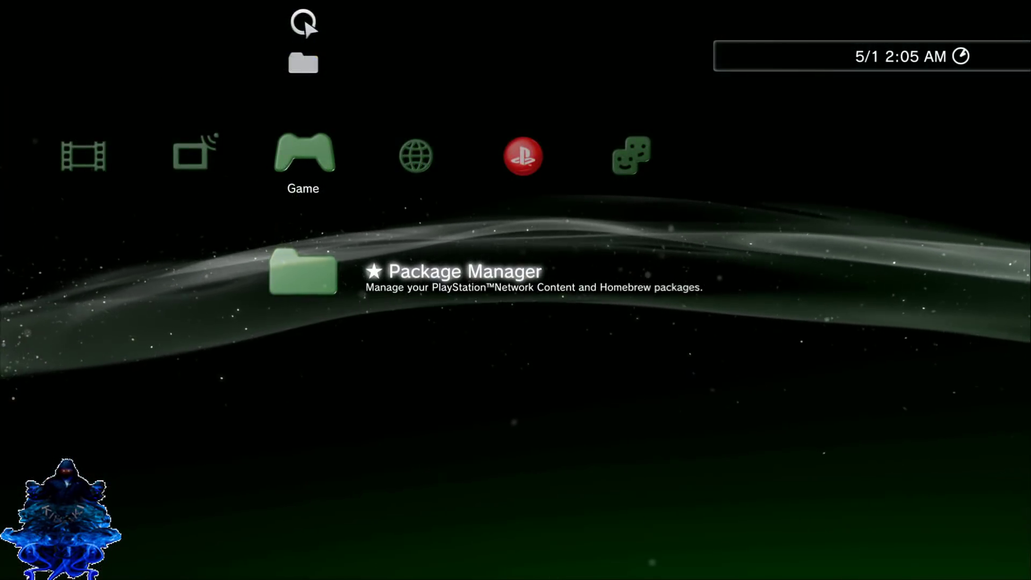
# - Run Enable HEN from the Game column, then move across to the Network category
pyautogui.press('Up')
pyautogui.press('Up')
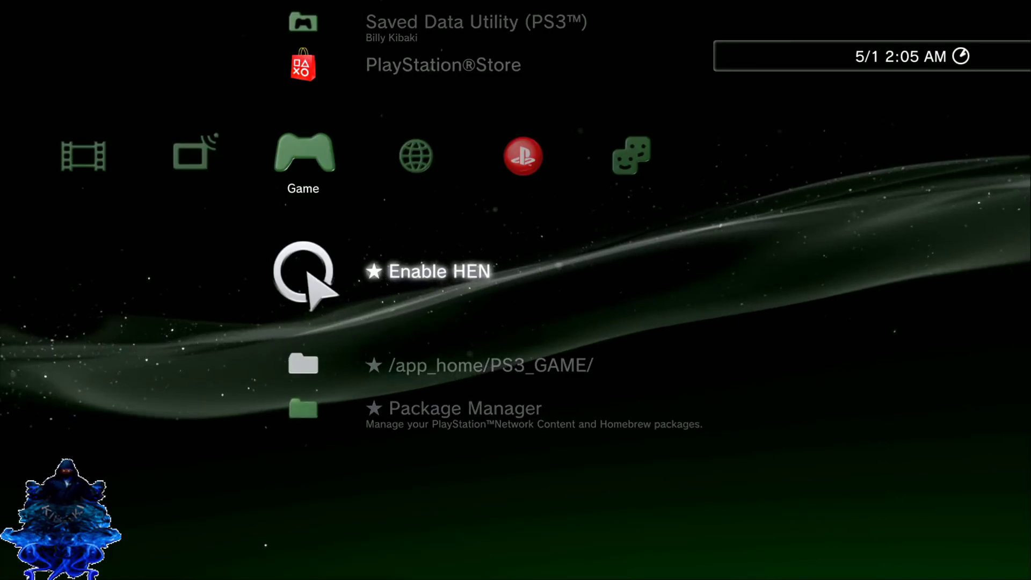
pyautogui.press('Return')
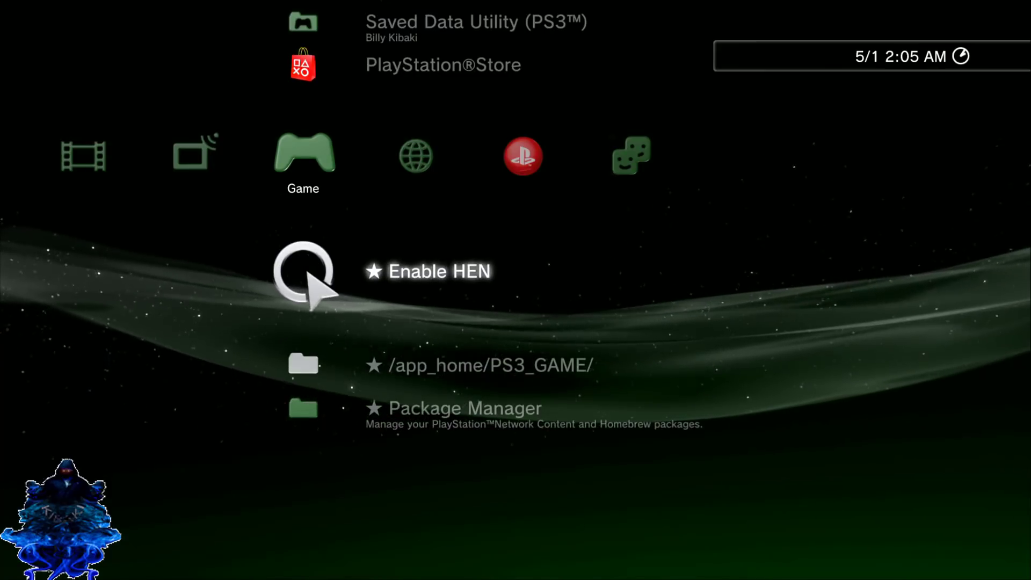
pyautogui.press('Down')
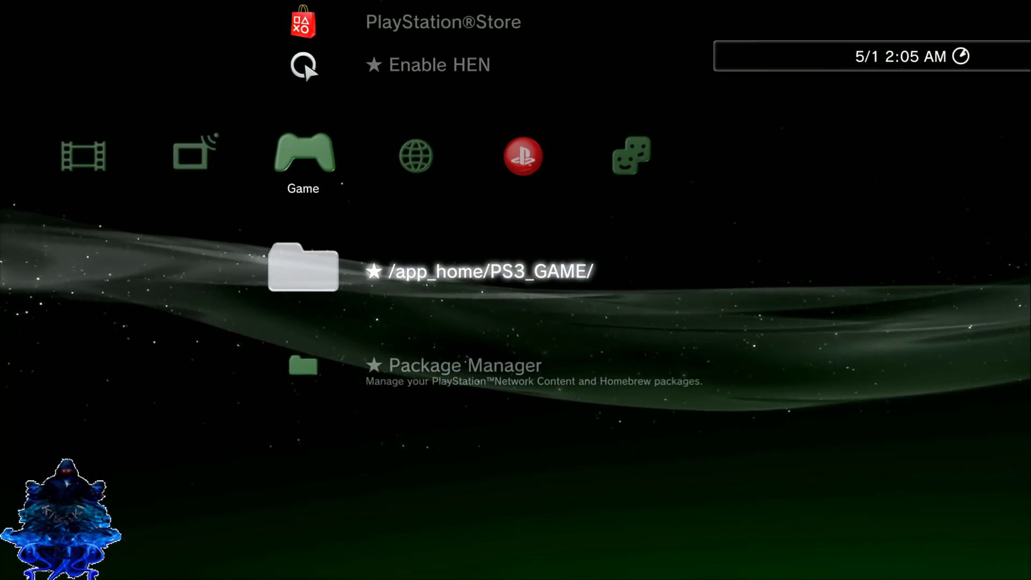
pyautogui.press('Right')
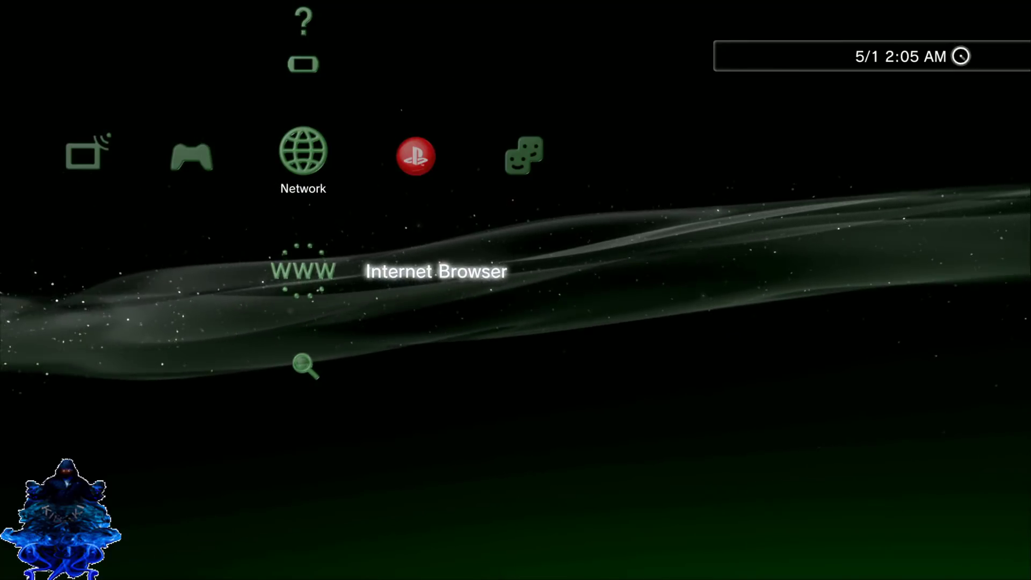
# - Start Internet Browser and load ps3xploit.com from the address field
pyautogui.press('Return')
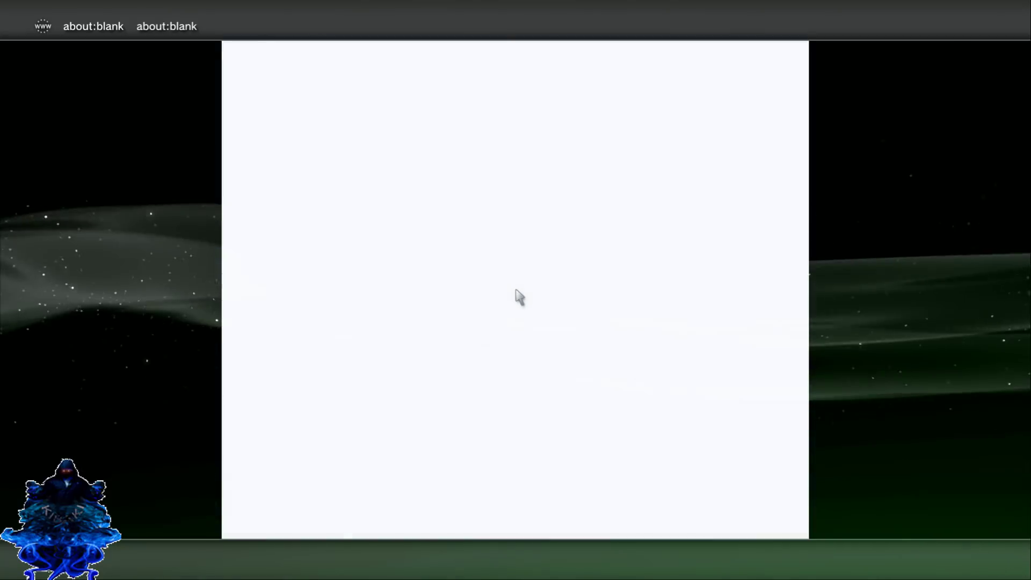
pyautogui.hotkey('ctrl', 'l')
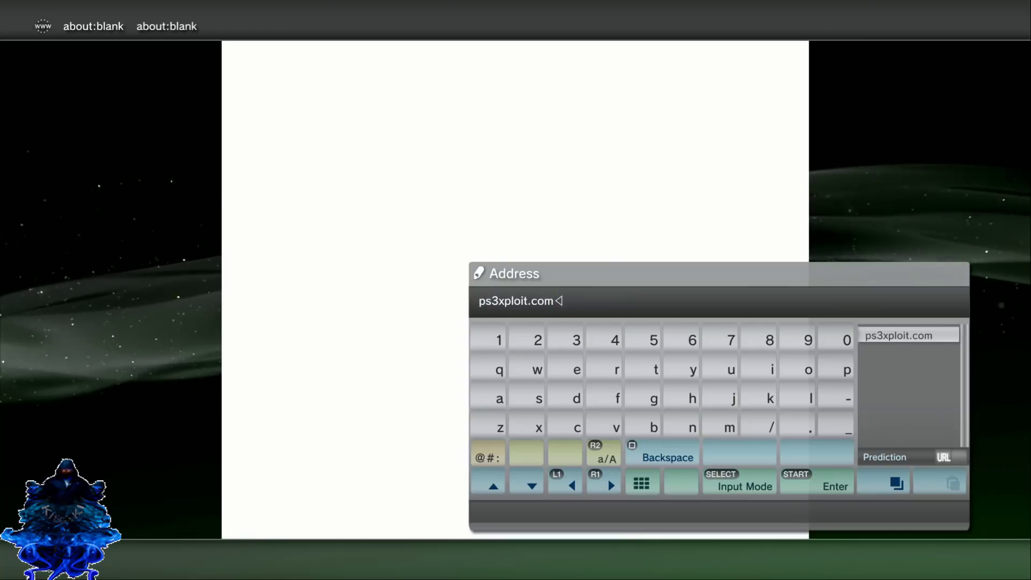
pyautogui.press('Return')
pyautogui.press('Return')
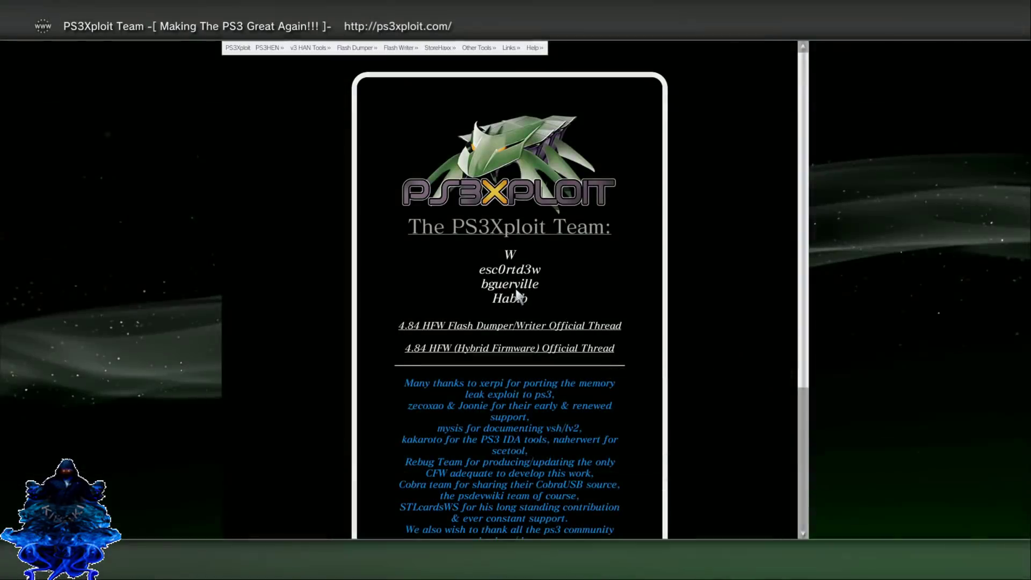
# - Load the HAN Enabler page and dismiss its ATTENTION alert
pyautogui.moveTo(331, 48)
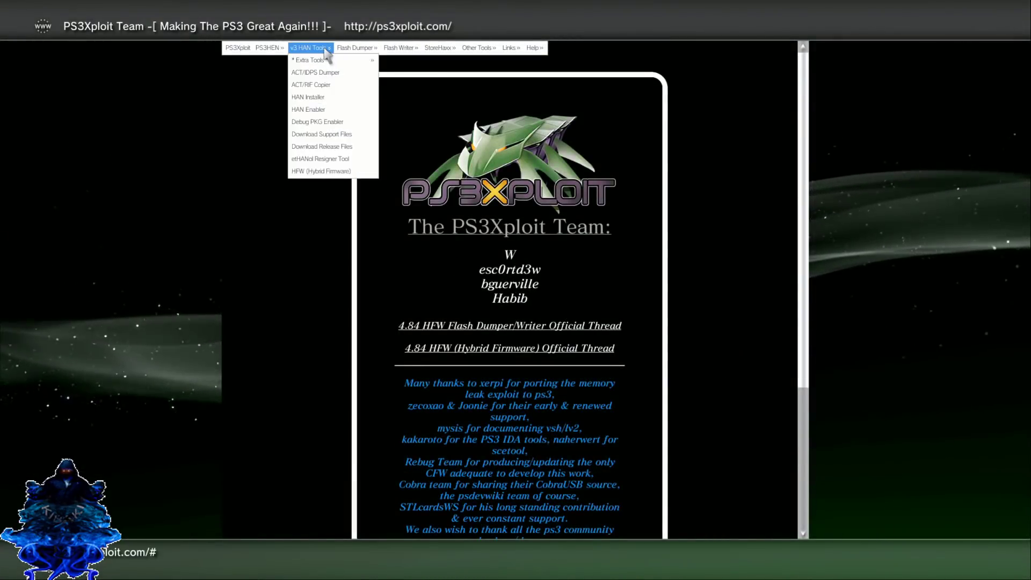
pyautogui.click(310, 111)
pyautogui.press('Return')
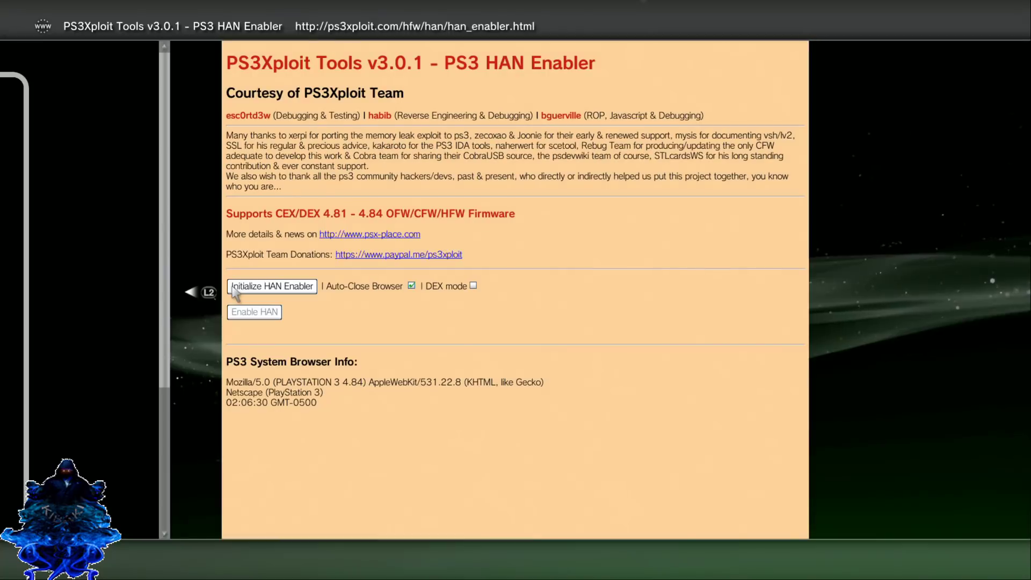
# - Bookmark the PS3Xploit Tools v3.0.1 HAN Enabler page, then request closing the browser
pyautogui.press('Menu')
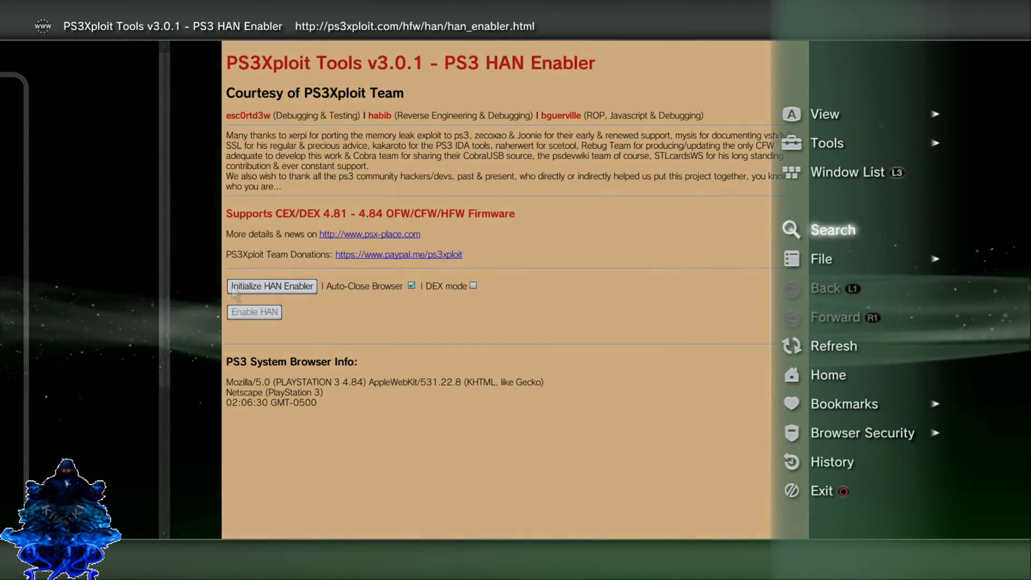
pyautogui.press('Down')
pyautogui.press('Down')
pyautogui.press('Right')
pyautogui.press('Return')
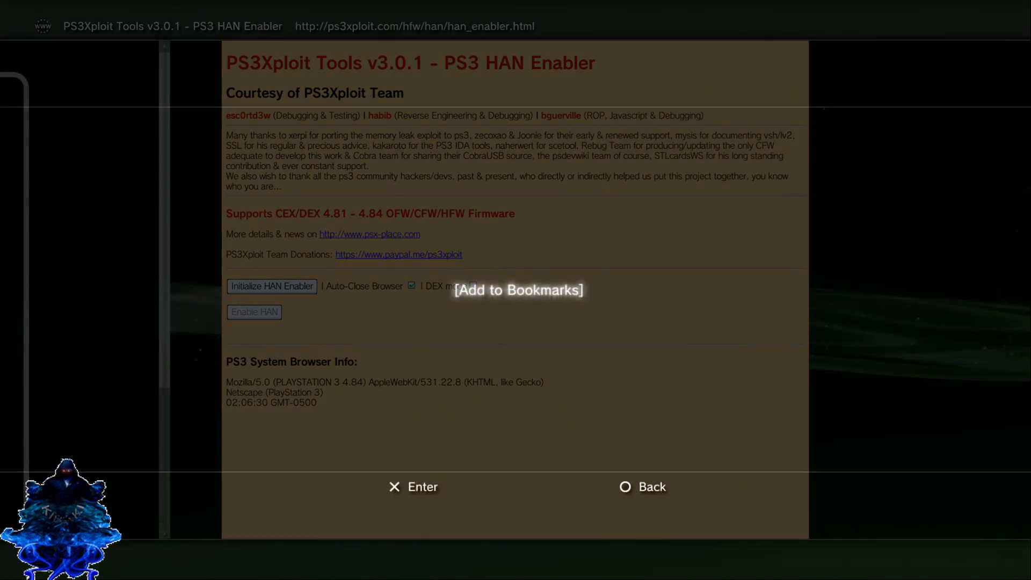
pyautogui.press('Return')
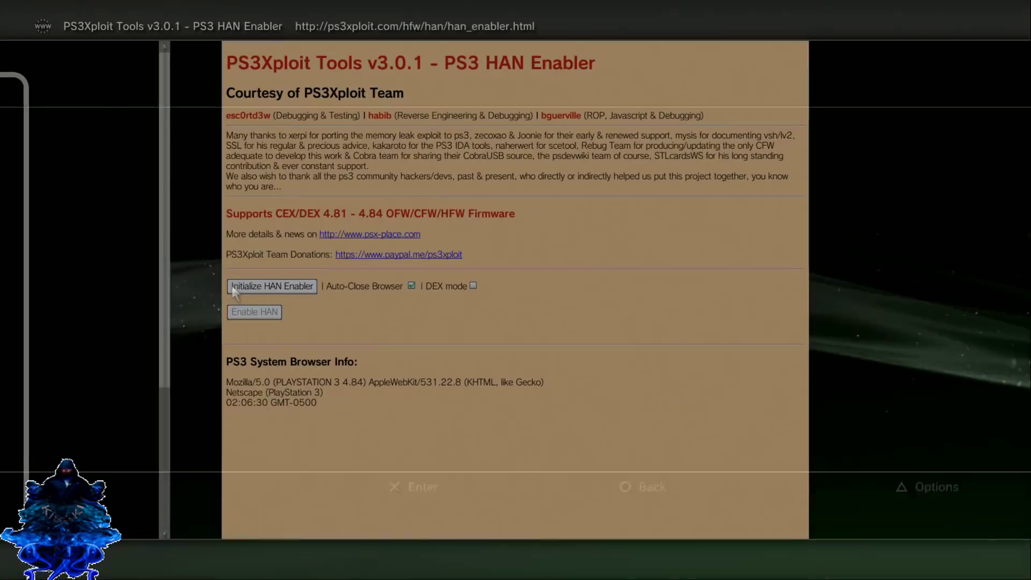
pyautogui.press('Escape')
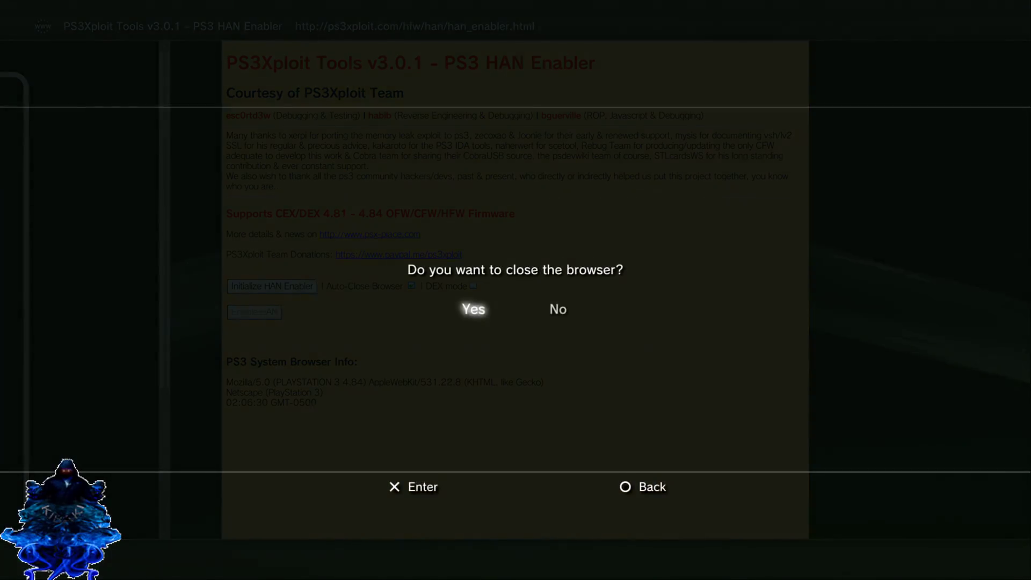
# - Close and relaunch the browser, then show bookmarks with the saved HAN Enabler entry
pyautogui.press('Return')
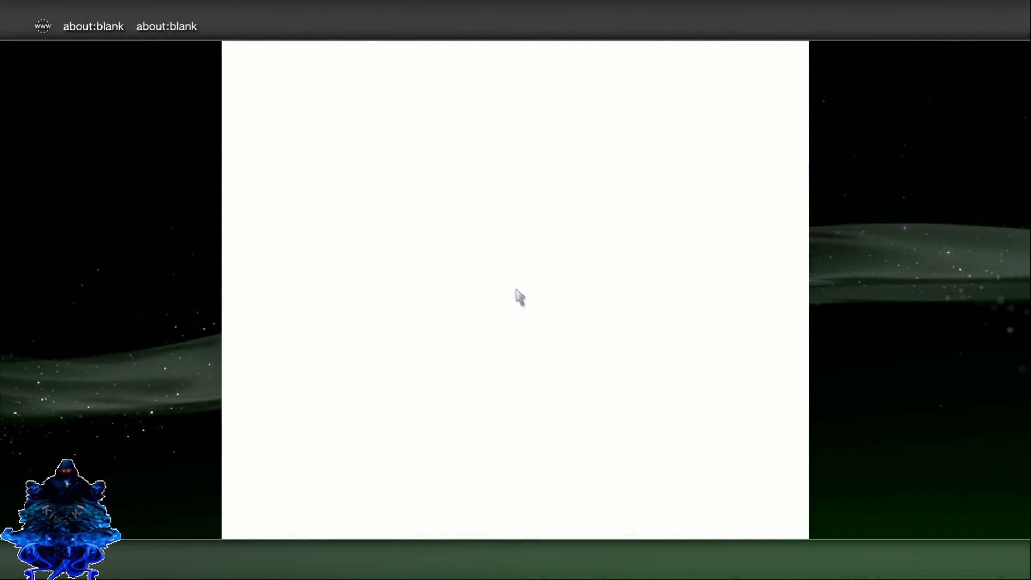
pyautogui.hotkey('ctrl', 'b')
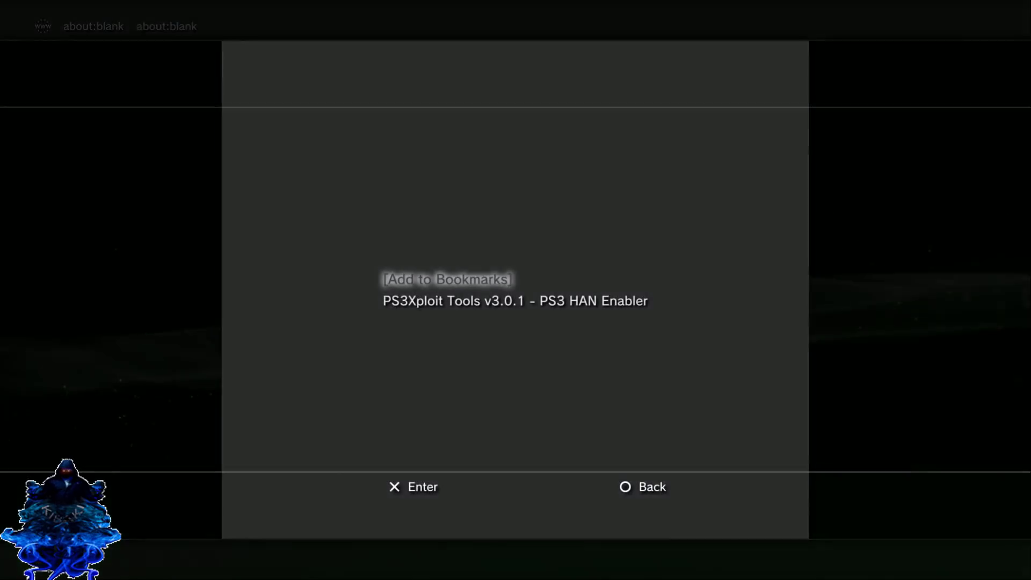
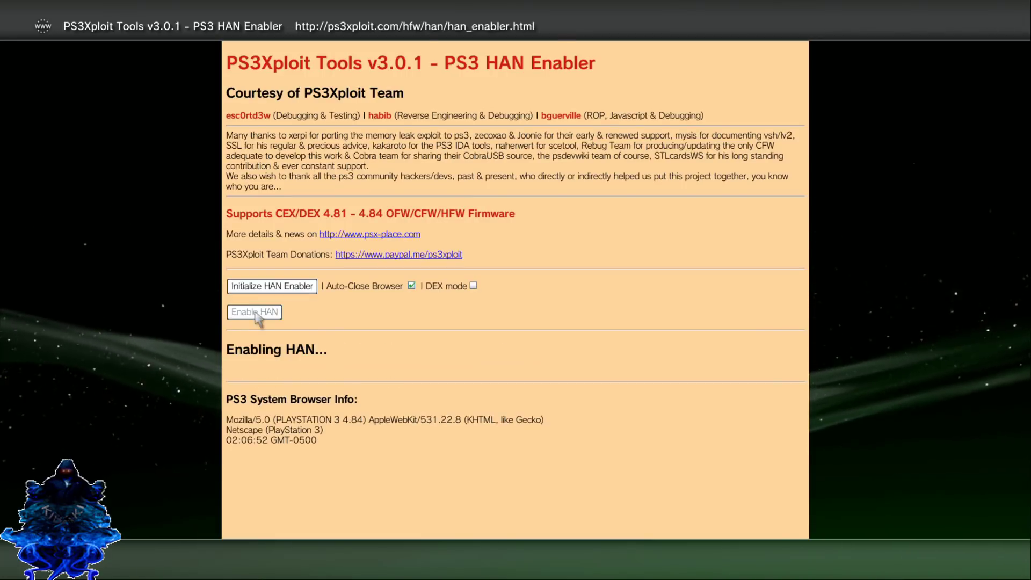
# - Close the browser and install the ps3hentai HDD plugins package from Package Manager's Standard list
pyautogui.press('Return')
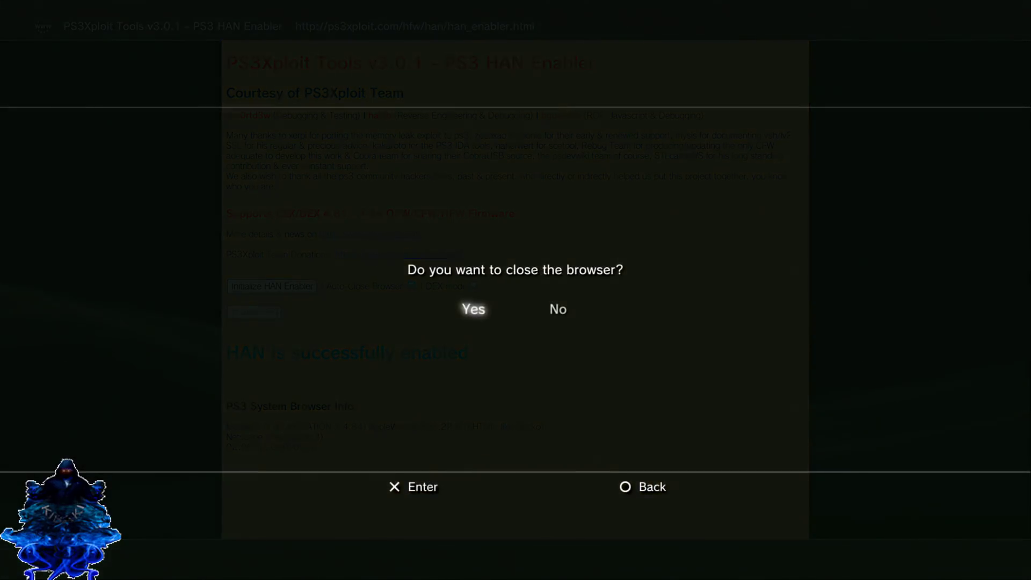
pyautogui.press('Left')
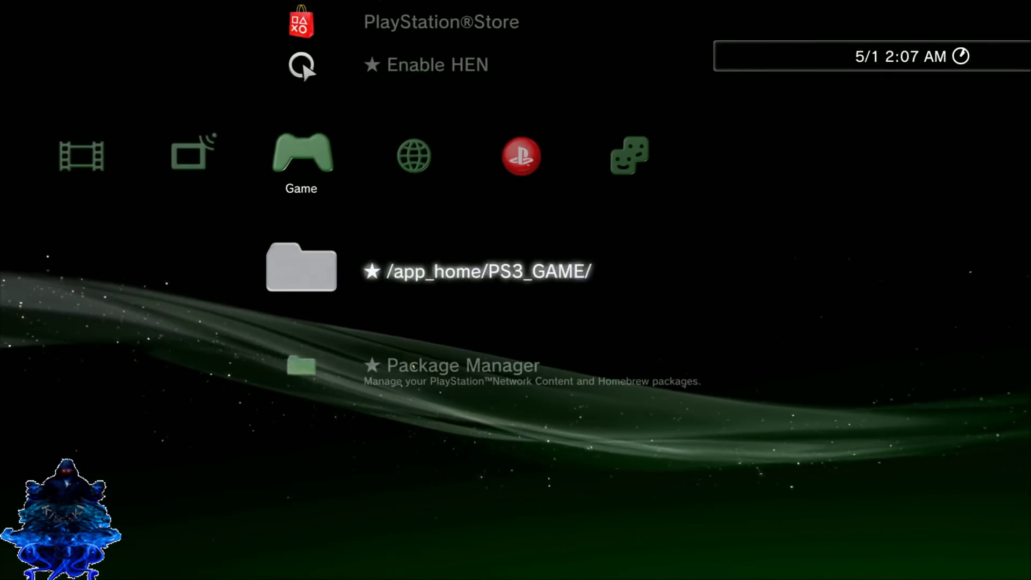
pyautogui.press('Down')
pyautogui.press('Return')
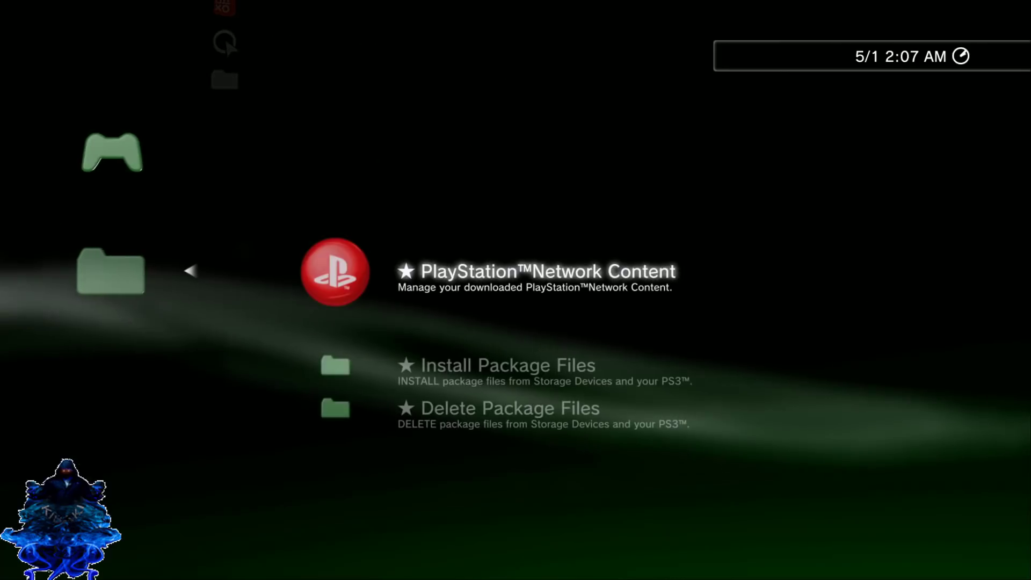
pyautogui.press('Down')
pyautogui.press('Return')
pyautogui.press('Down')
pyautogui.press('Down')
pyautogui.press('Return')
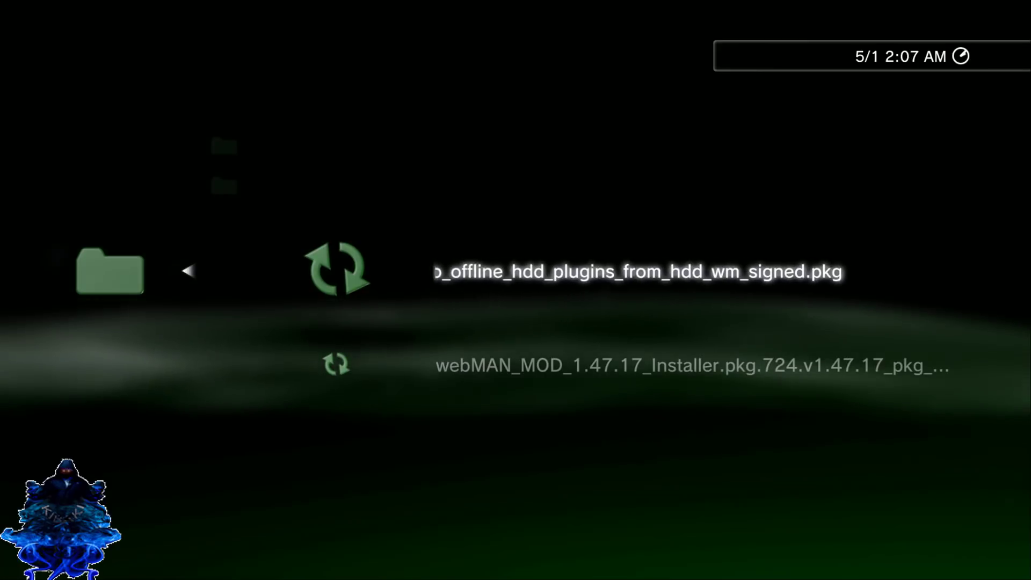
pyautogui.press('Down')
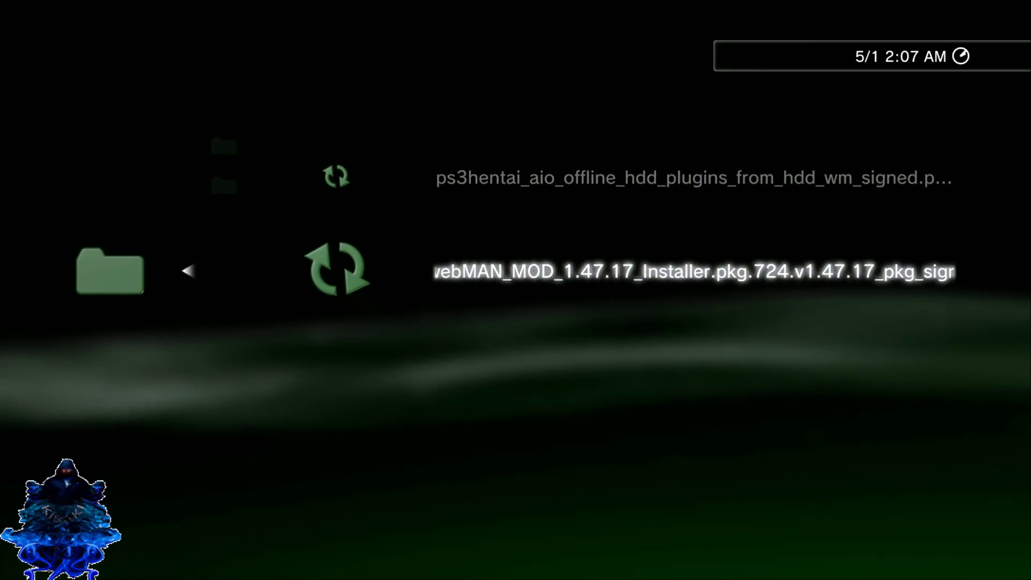
pyautogui.press('Up')
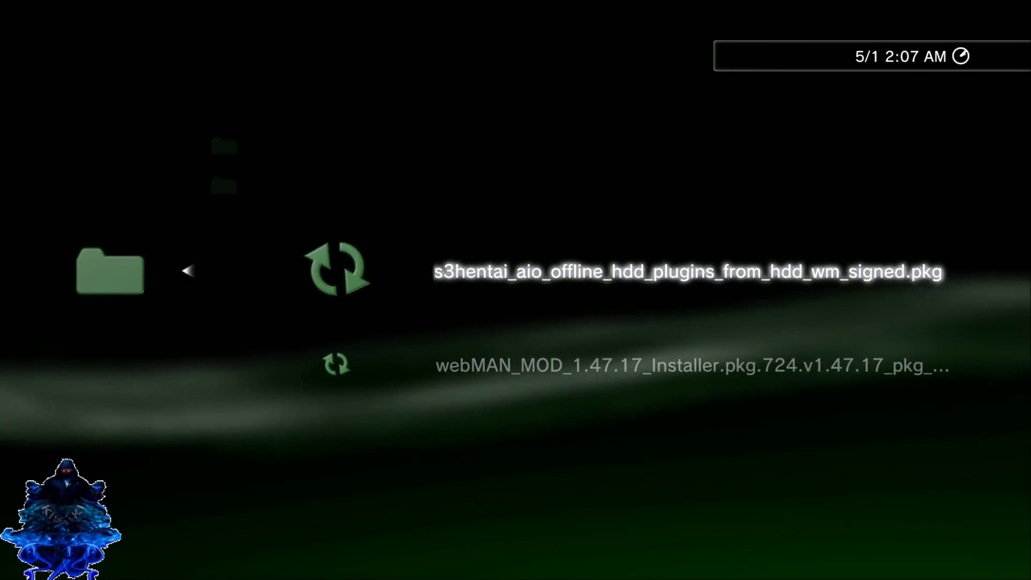
pyautogui.press('Return')
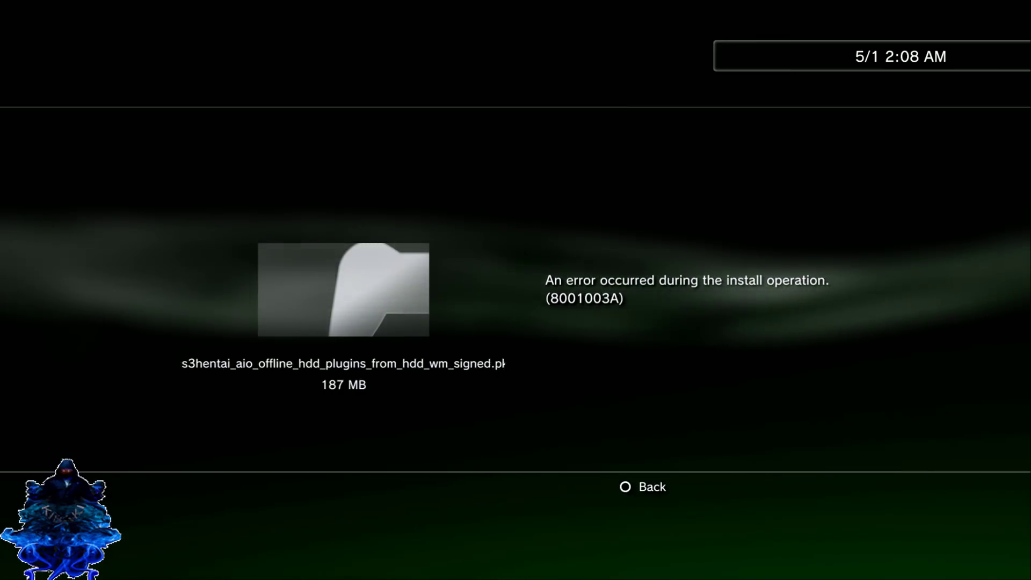
# - Dismiss the 8001003A error and install the webMAN_MOD 1.47.17 package from the Standard list
pyautogui.press('Escape')
pyautogui.press('Return')
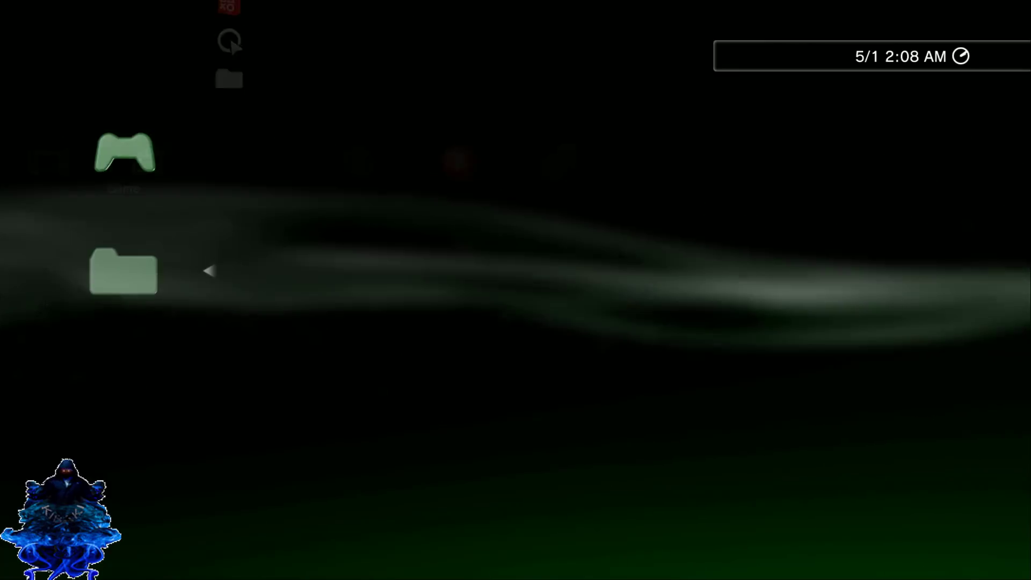
pyautogui.press('Down')
pyautogui.press('Return')
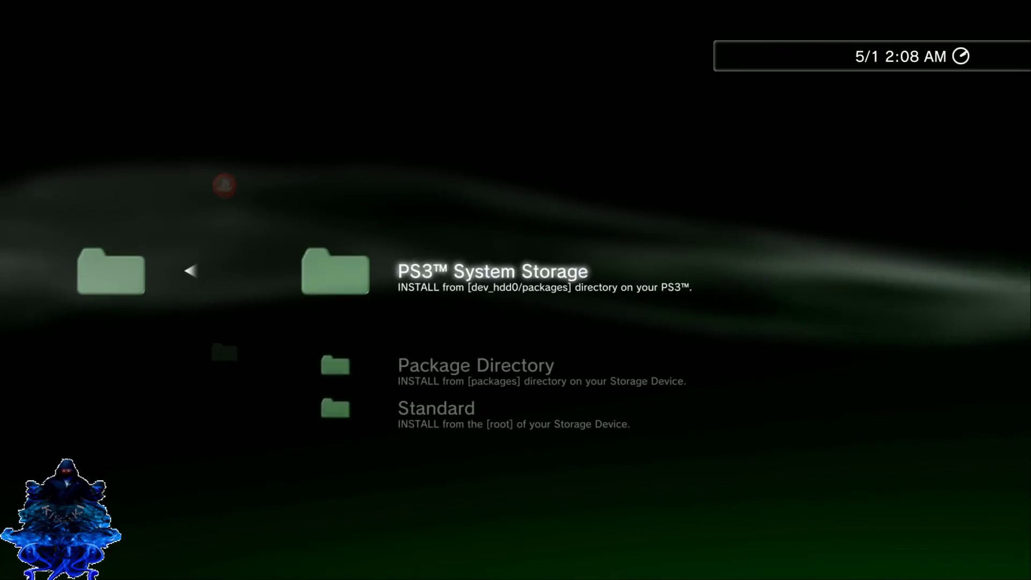
pyautogui.press('Down')
pyautogui.press('Down')
pyautogui.press('Return')
pyautogui.press('Down')
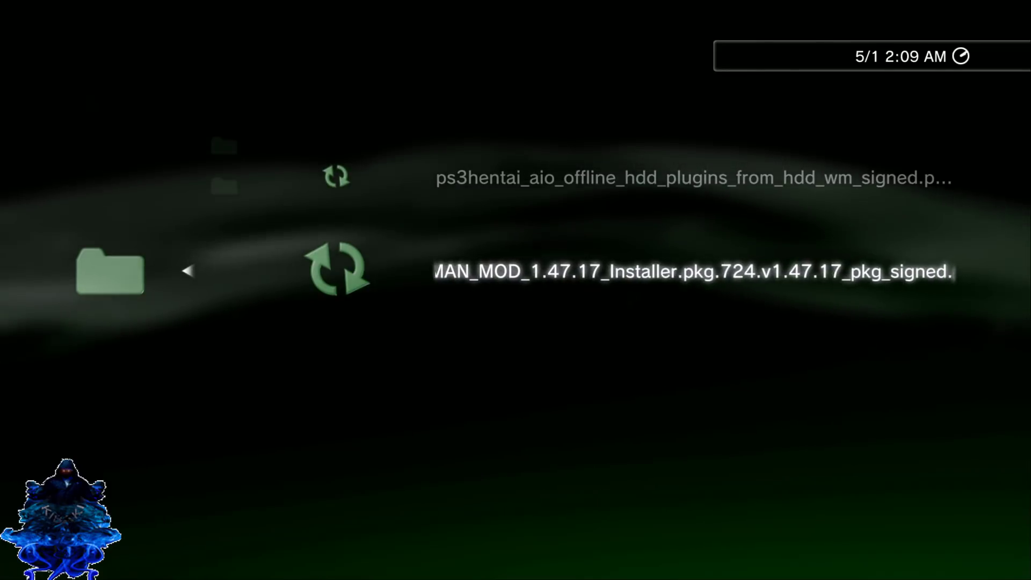
pyautogui.press('Return')
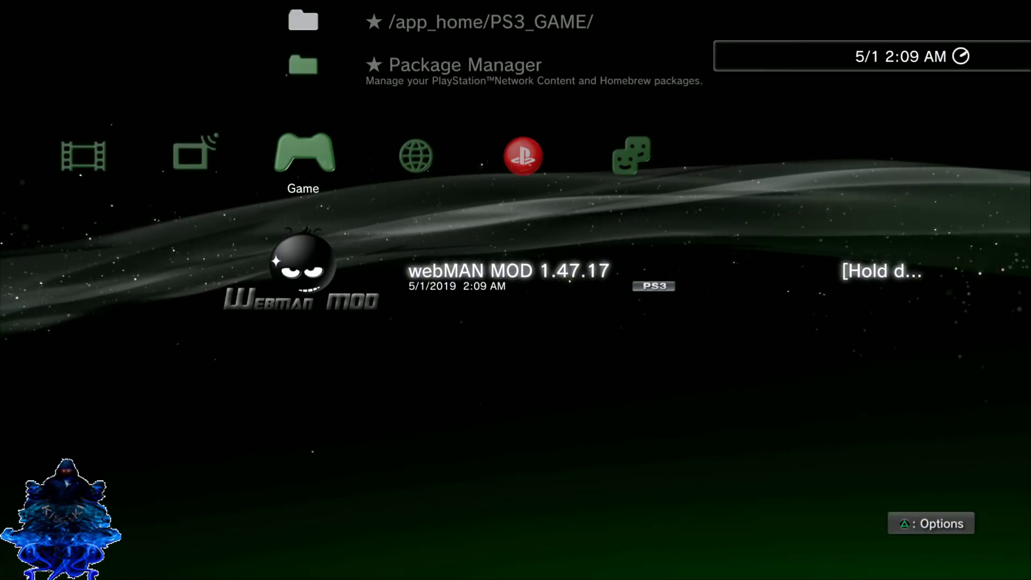
# - Run Enable HEN from the Game column, then close the browser
pyautogui.press('Up')
pyautogui.press('Up')
pyautogui.press('Up')
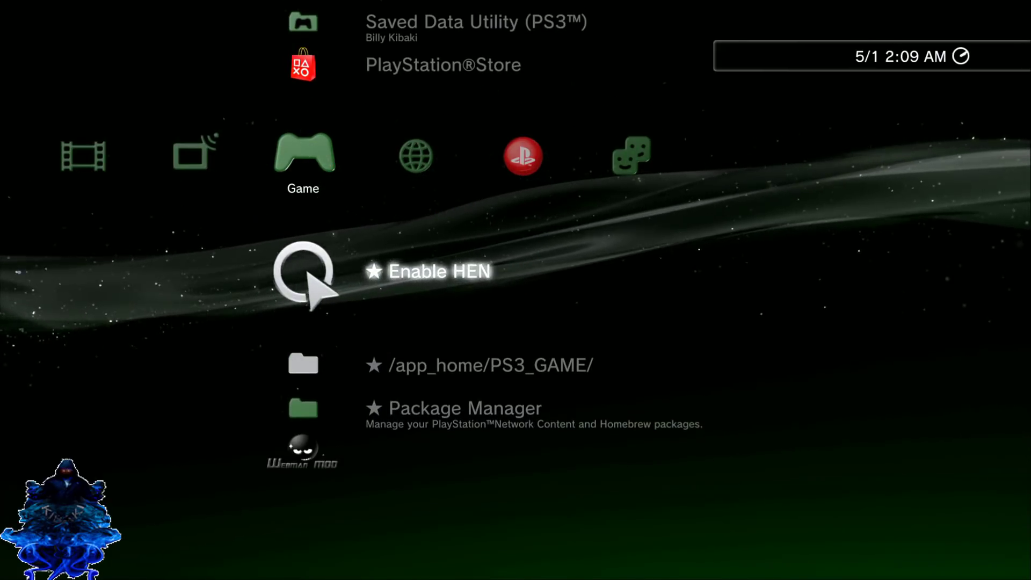
pyautogui.press('Return')
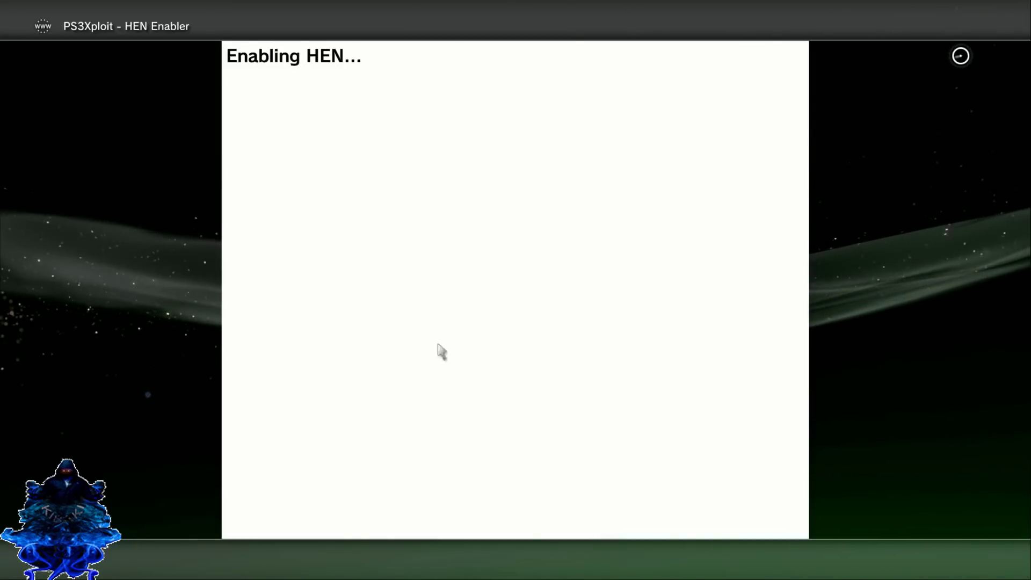
pyautogui.press('Escape')
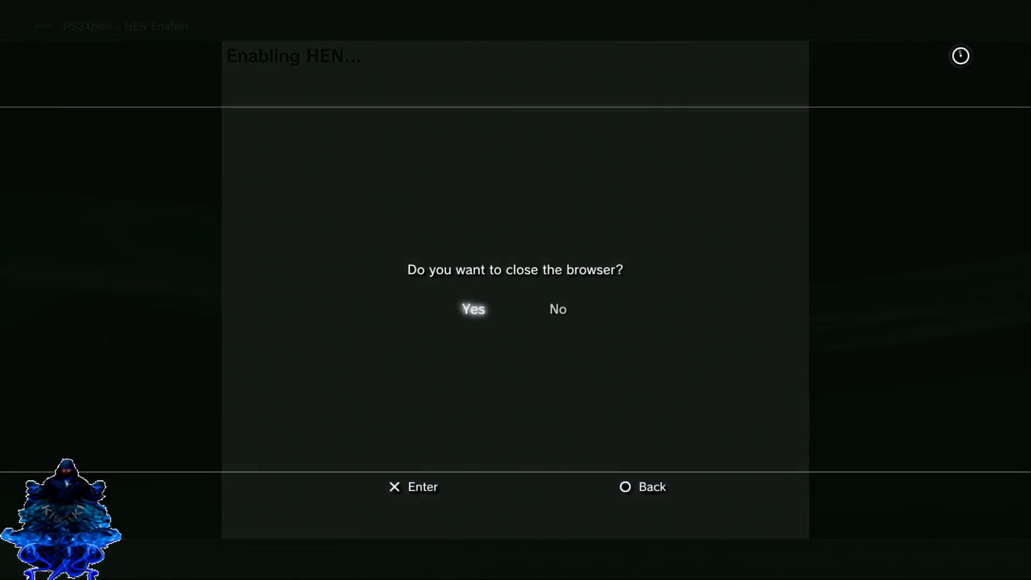
pyautogui.press('Return')
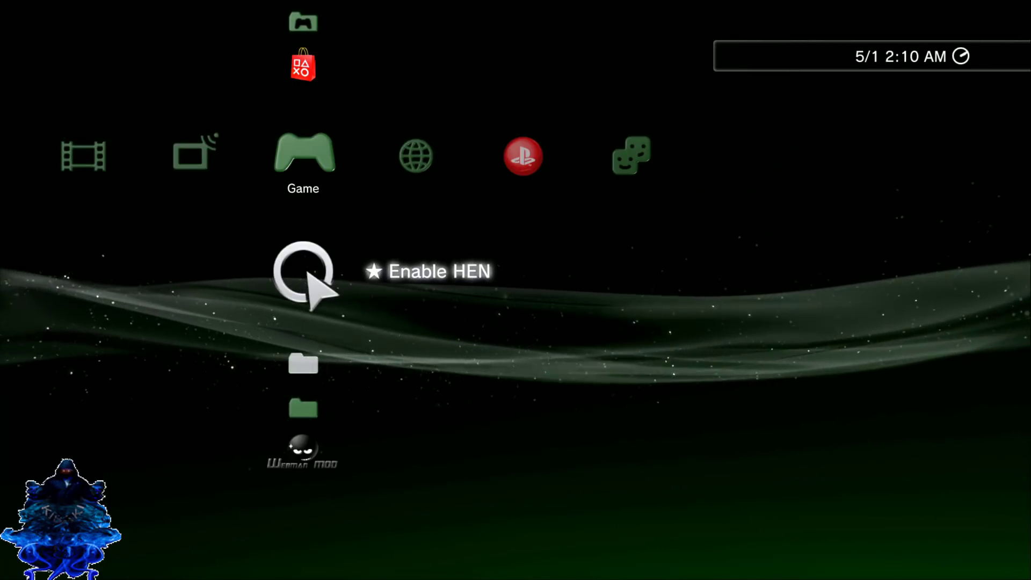
# - Use Turn Off System in the Users column to restart the console
pyautogui.press('Left')
pyautogui.press('Left')
pyautogui.press('Left')
pyautogui.press('Left')
pyautogui.press('Down')
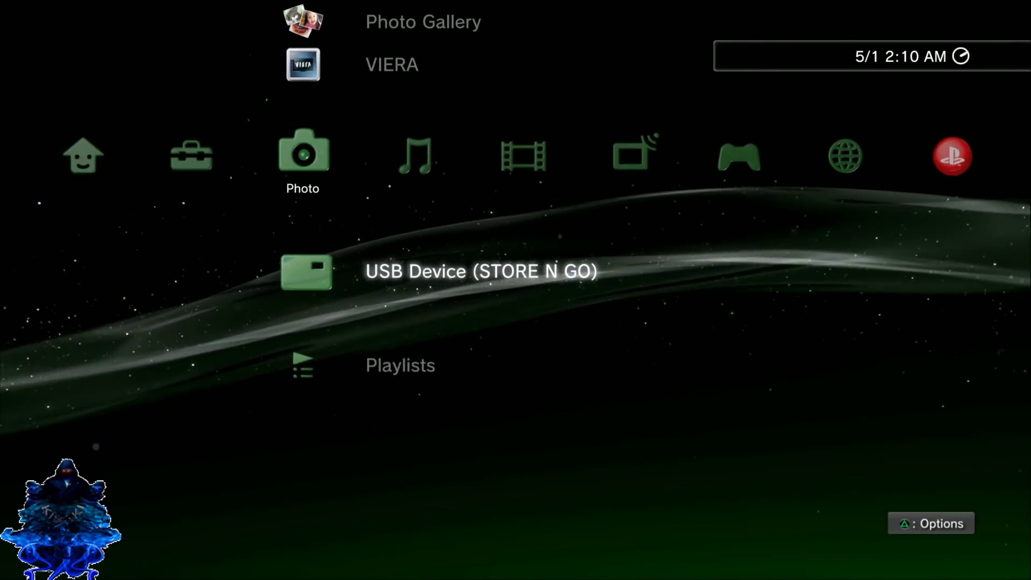
pyautogui.press('Down')
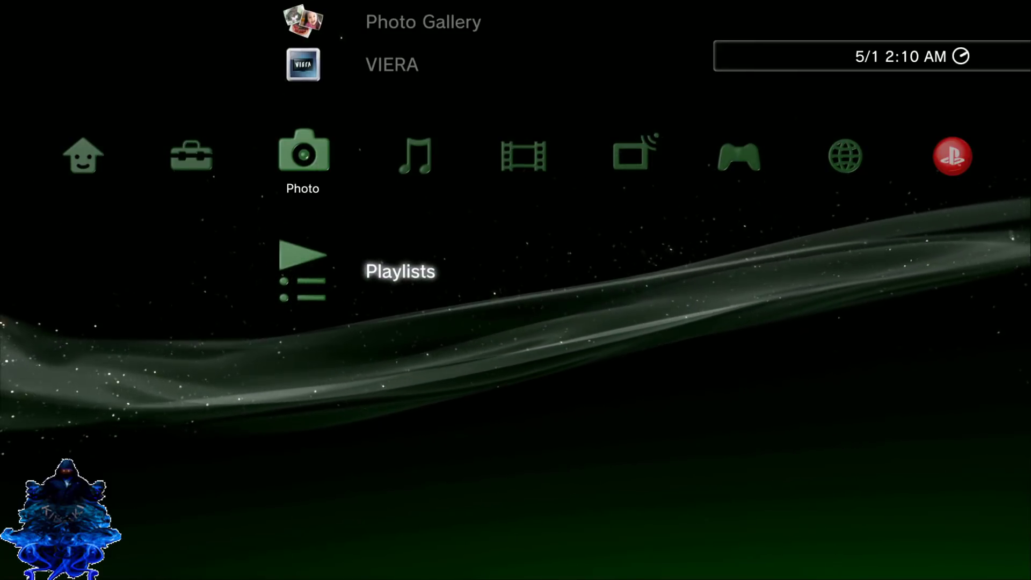
pyautogui.press('Up')
pyautogui.press('Up')
pyautogui.press('Left')
pyautogui.press('Left')
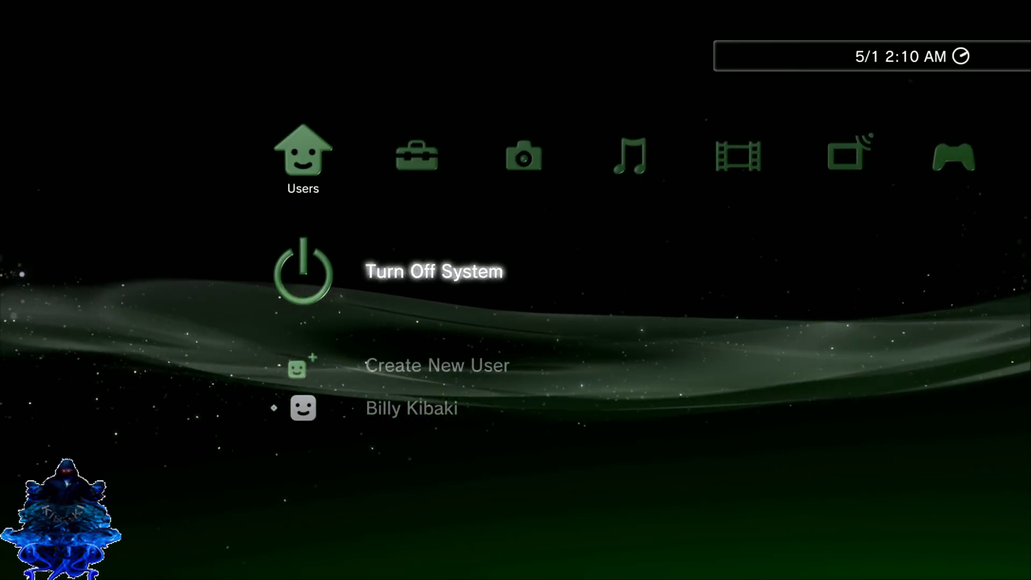
pyautogui.press('Return')
pyautogui.press('Return')
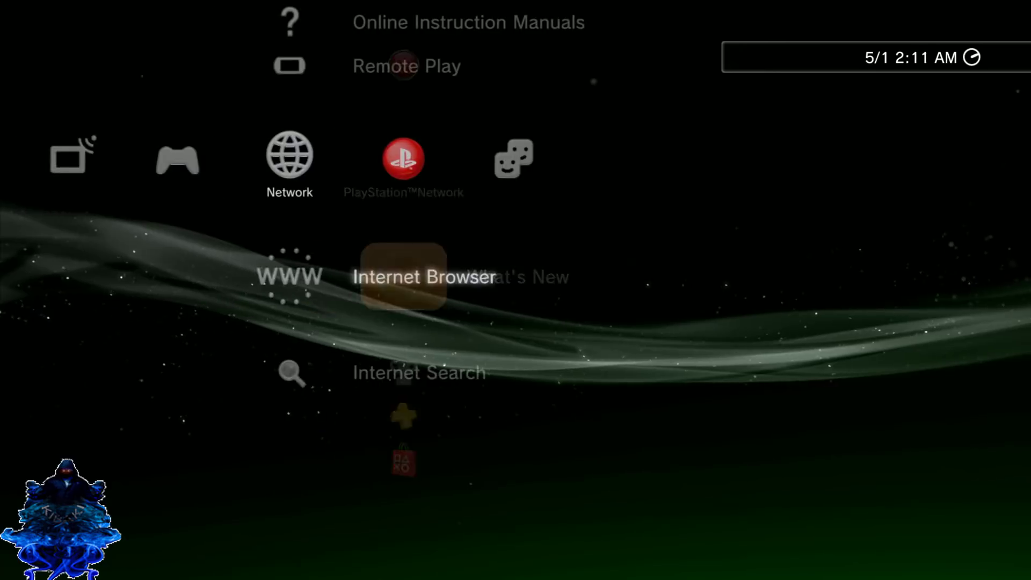
# - Open the webMAN game folder in the Game column after the restart
pyautogui.press('Left')
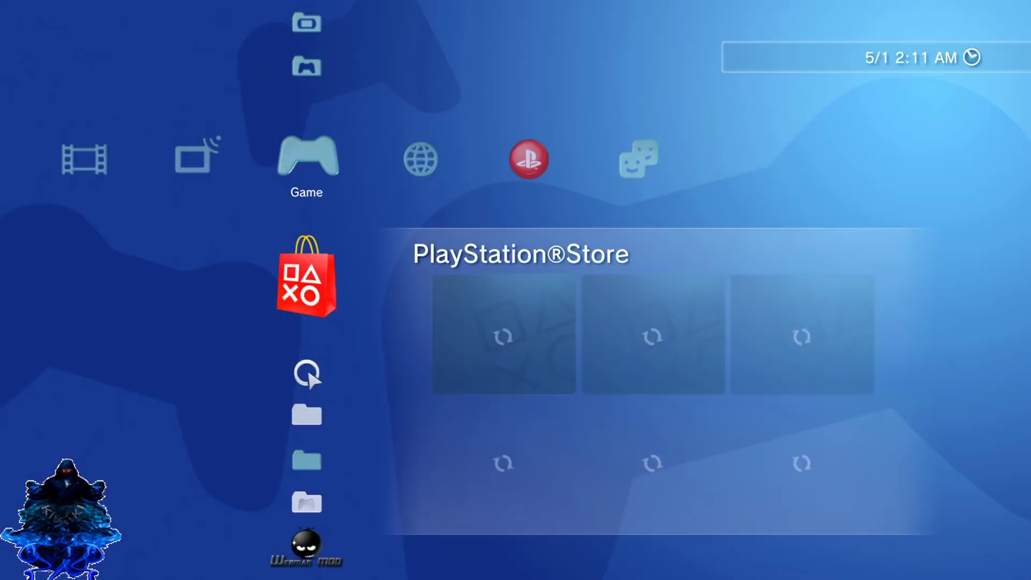
pyautogui.press('Down')
pyautogui.press('Down')
pyautogui.press('Down')
pyautogui.press('Down')
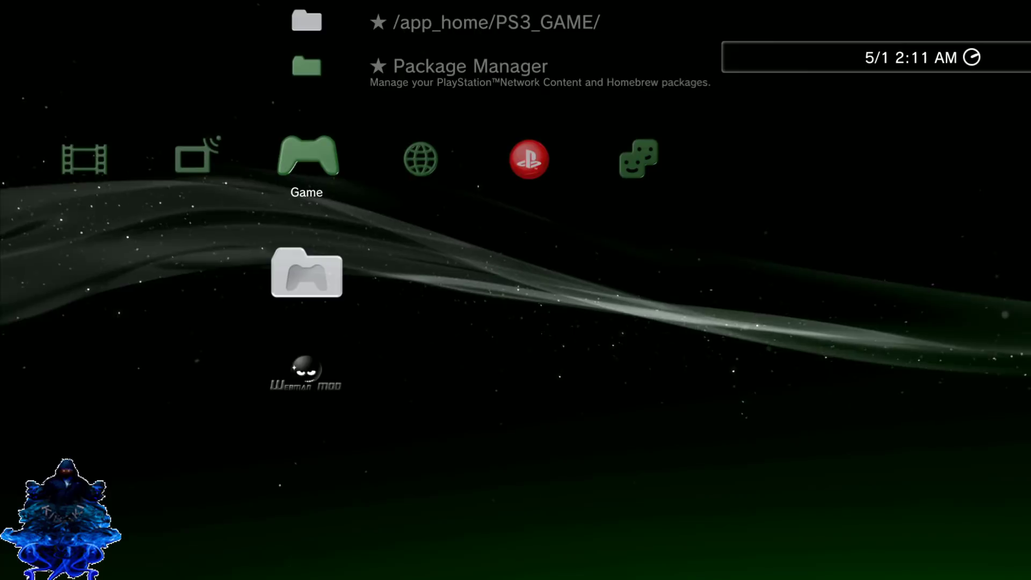
pyautogui.press('Return')
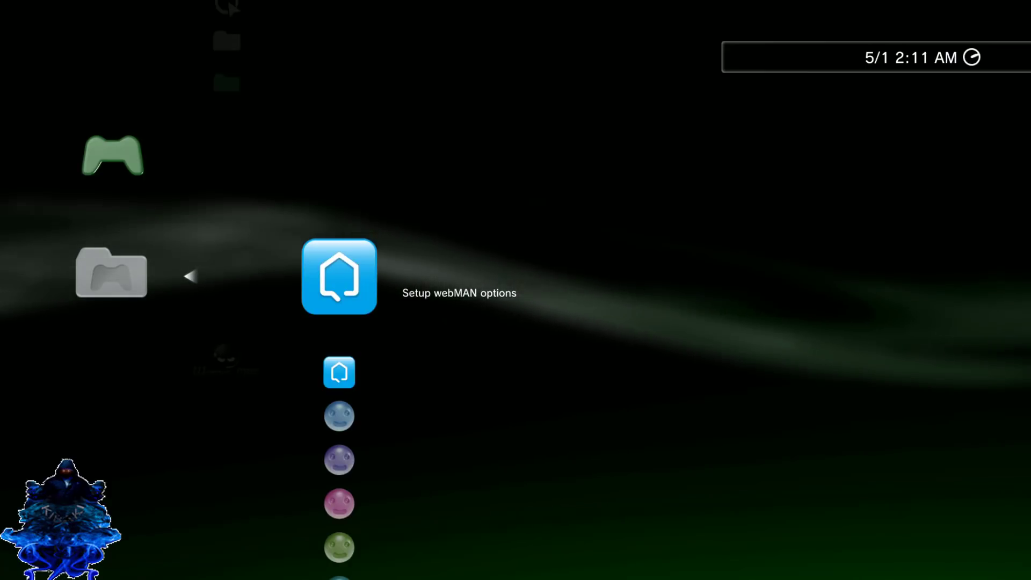
# - Launch Setup webMAN options, which fails with error 8071053d, and close the browser
pyautogui.press('Return')
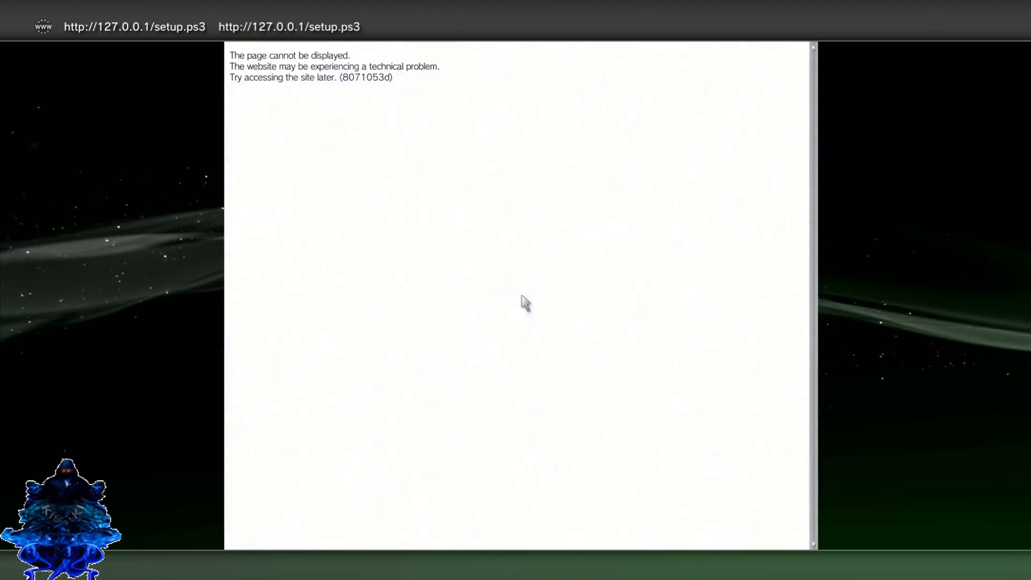
pyautogui.press('Escape')
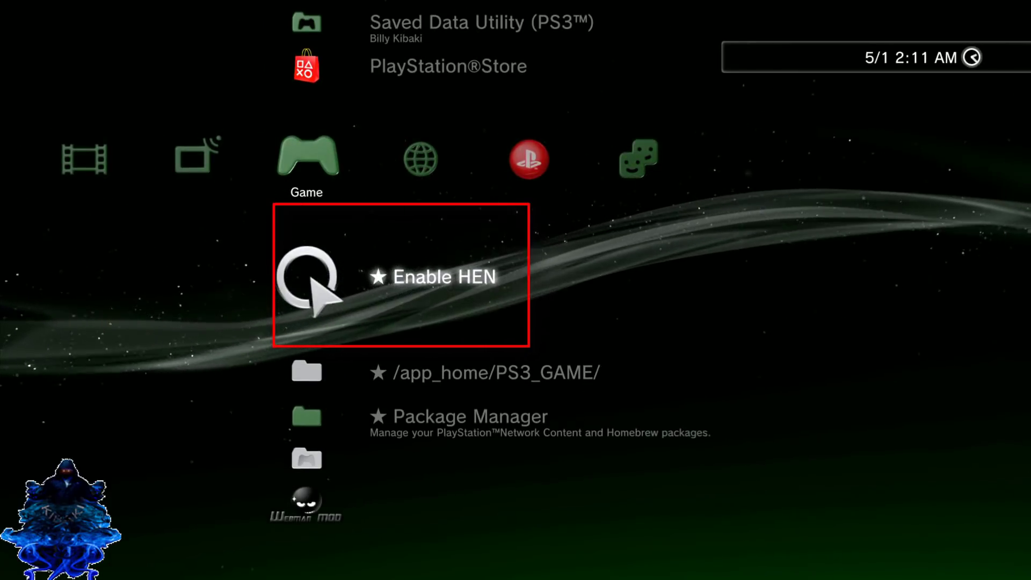
# - Run Enable HEN again, close the browser, and move down to the webMAN folder
pyautogui.press('Return')
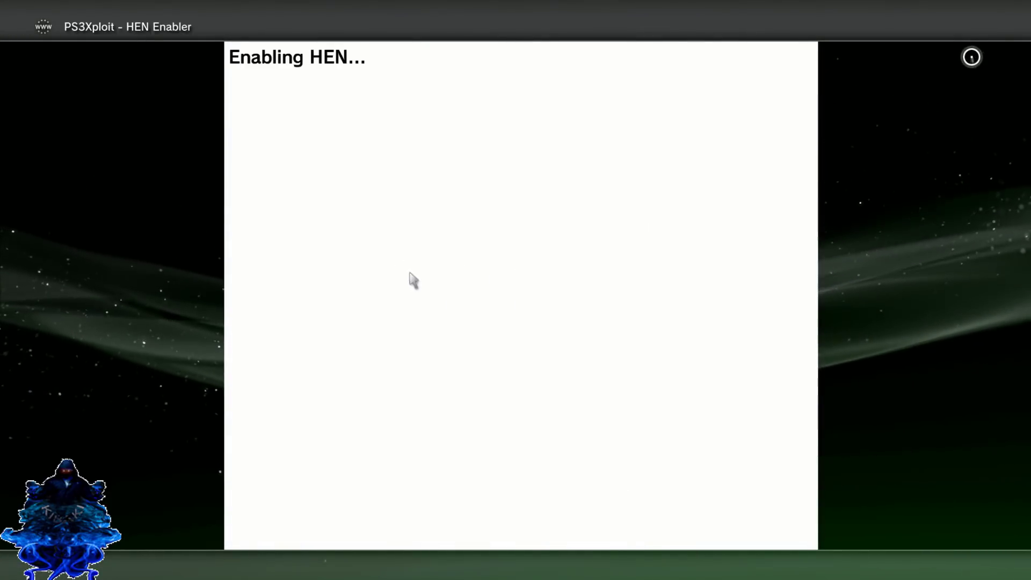
pyautogui.press('Escape')
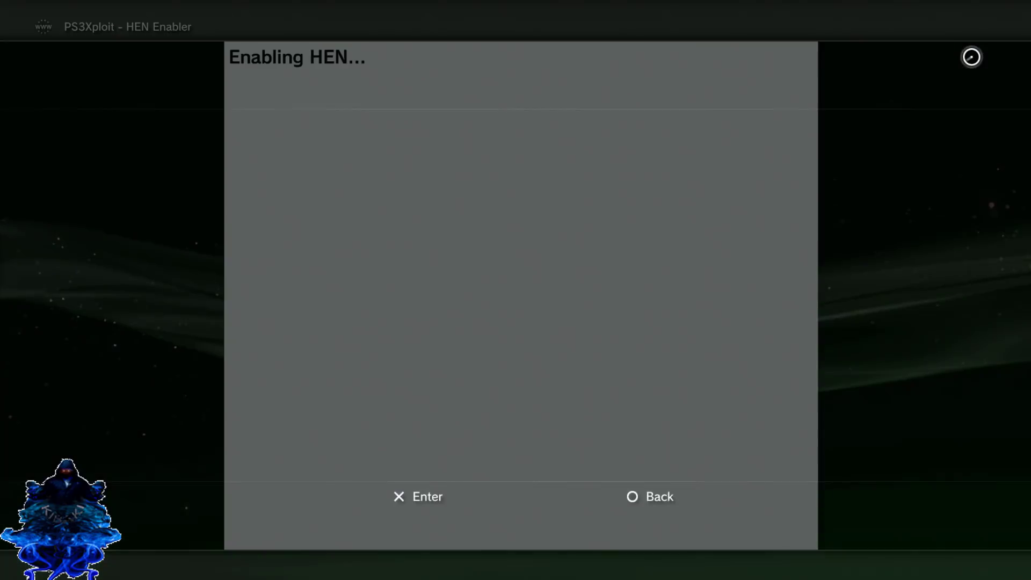
pyautogui.press('Return')
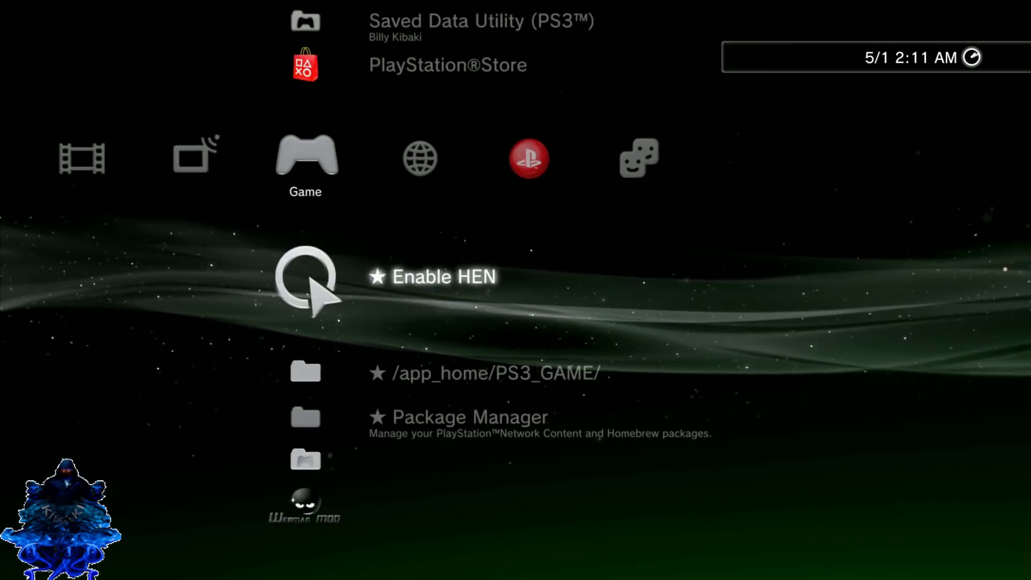
pyautogui.press('Down')
pyautogui.press('Down')
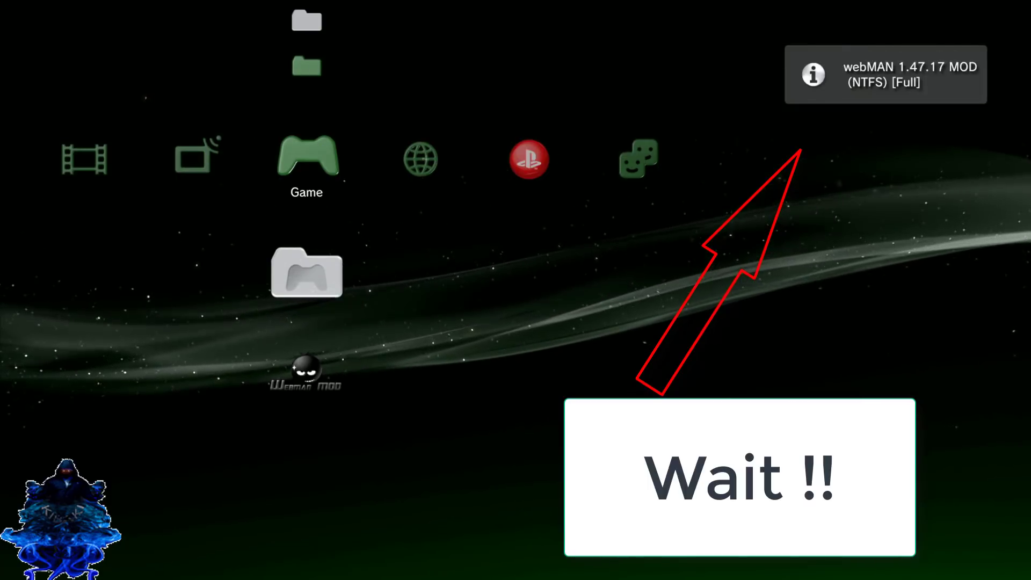
# - Open the webMAN folder and load the Setup webMAN options page in the browser
pyautogui.press('Return')
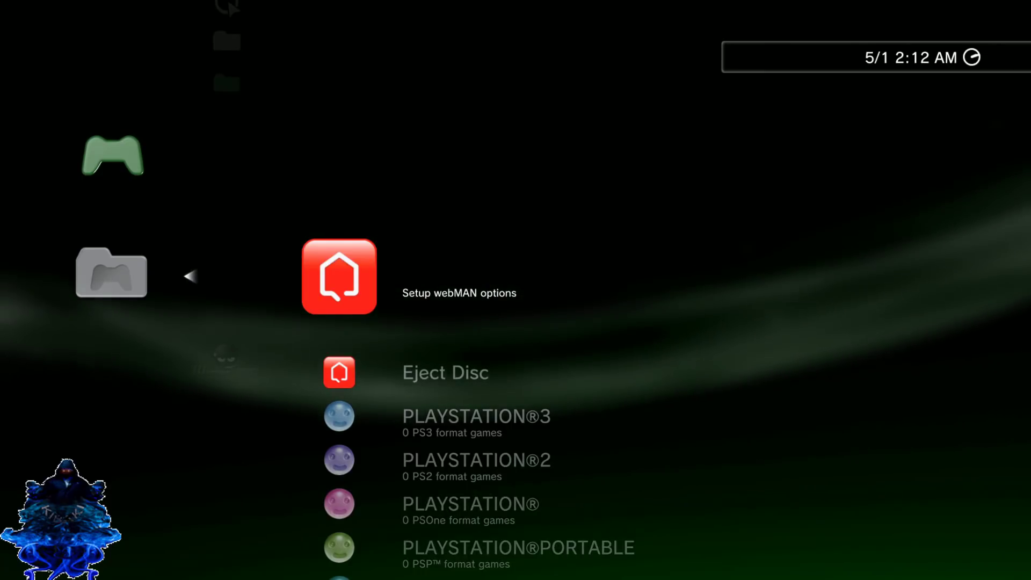
pyautogui.press('Return')
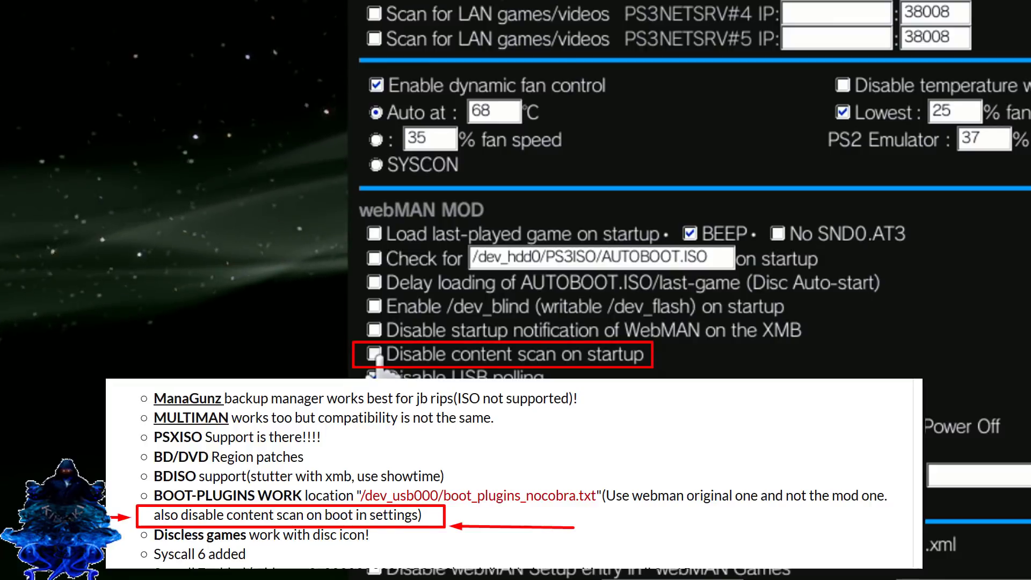
# - Tick 'Disable content scan on startup' and scroll further down the setup page
pyautogui.click(374, 356)
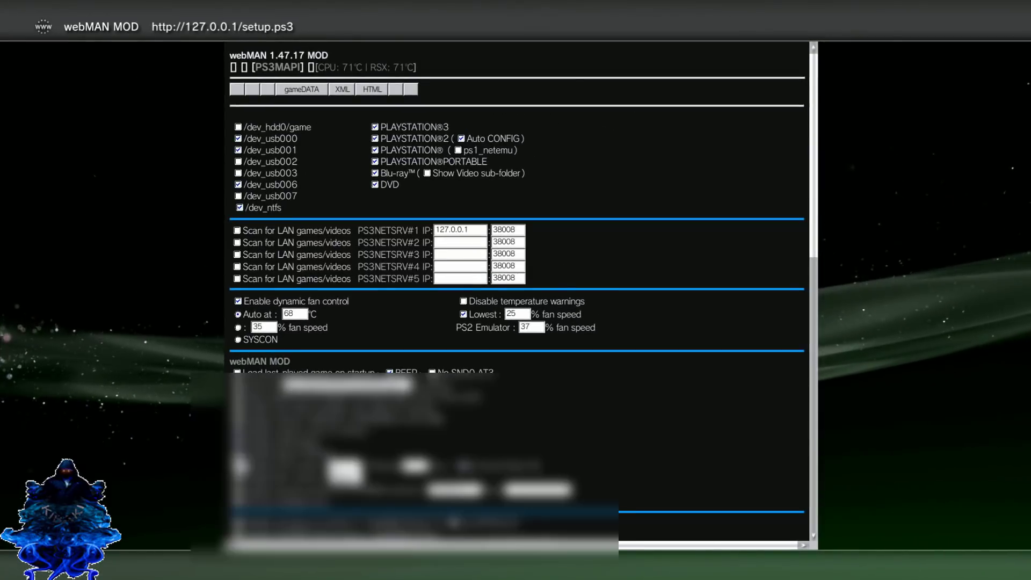
pyautogui.scroll(-2, 516, 290)
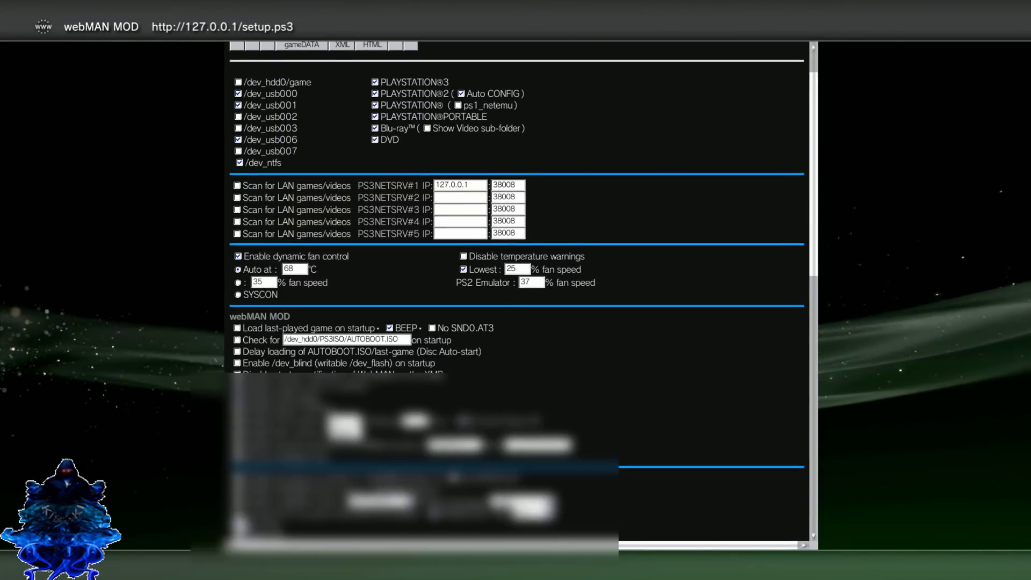
pyautogui.scroll(-2, 515, 290)
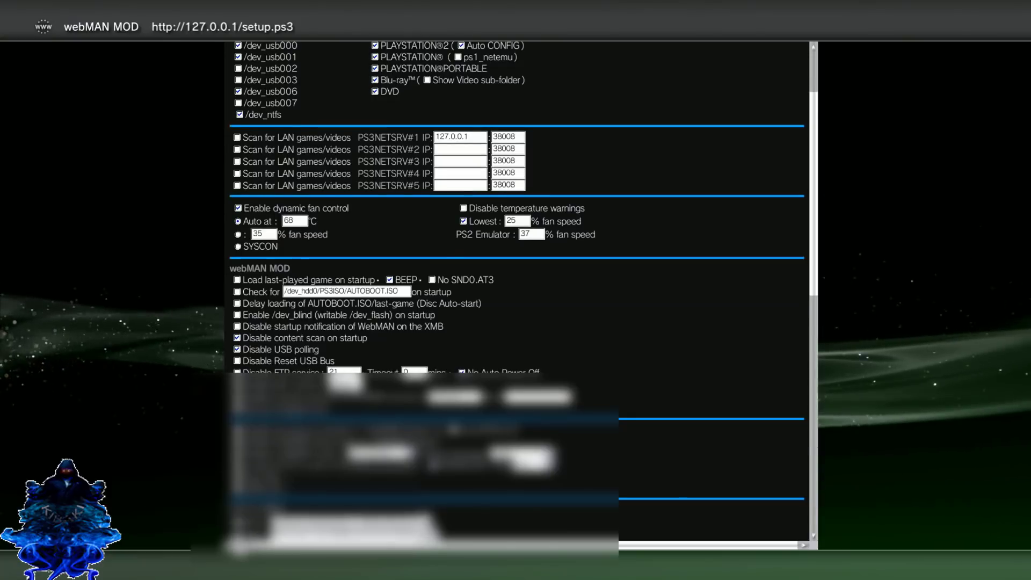
pyautogui.scroll(-2, 238, 516)
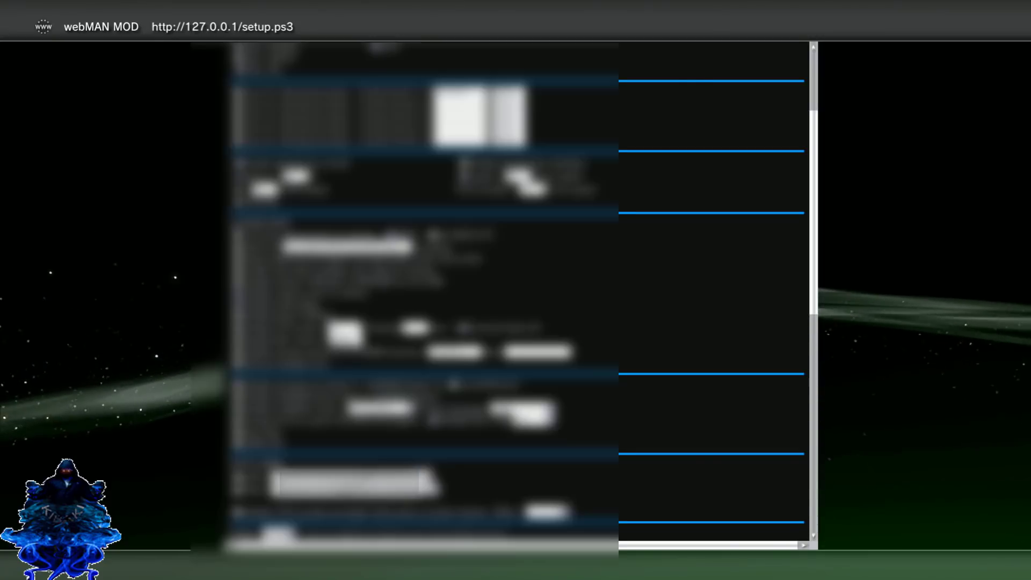
pyautogui.scroll(-5, 515, 296)
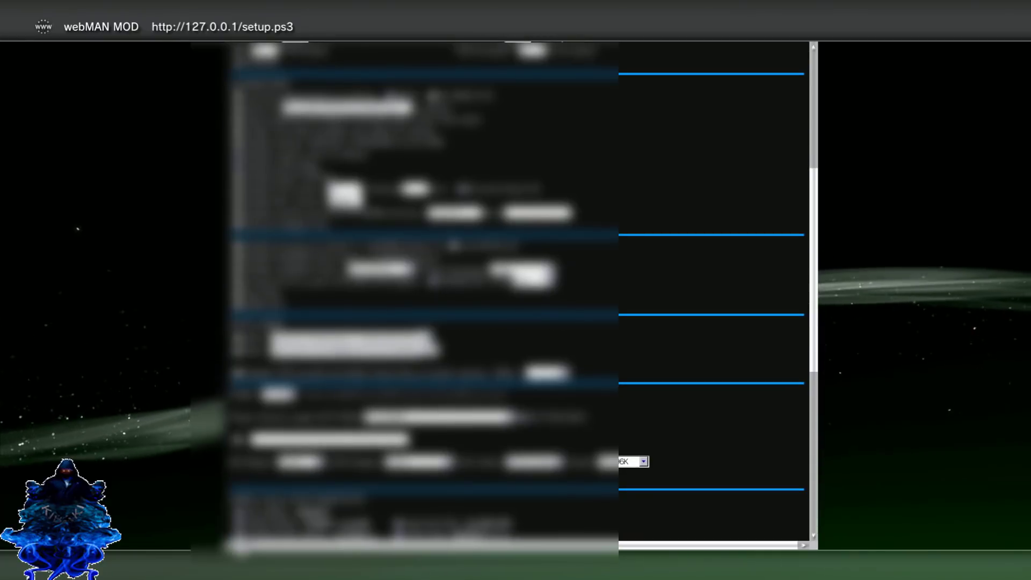
pyautogui.scroll(-3, 515, 295)
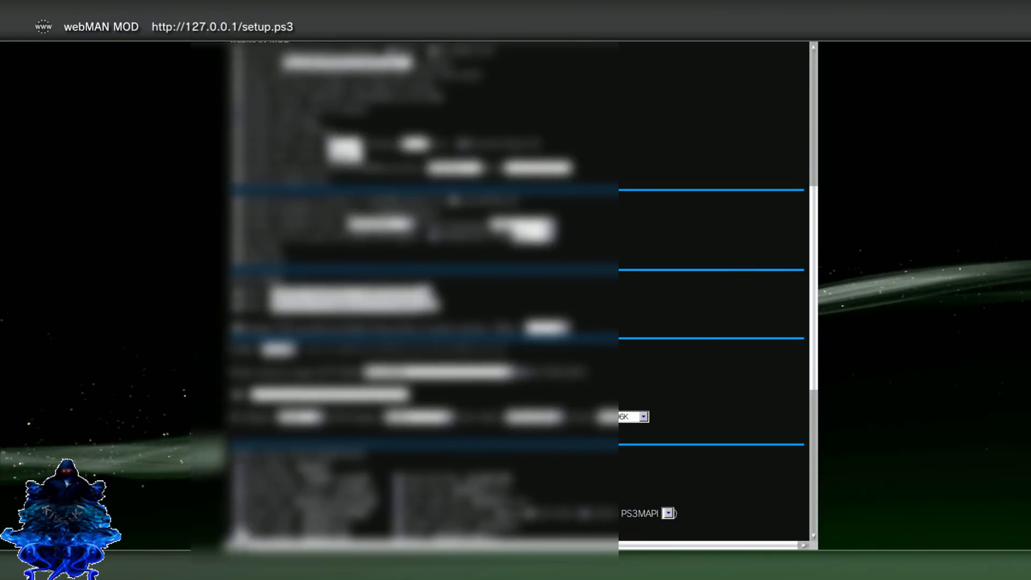
pyautogui.scroll(-2, 515, 296)
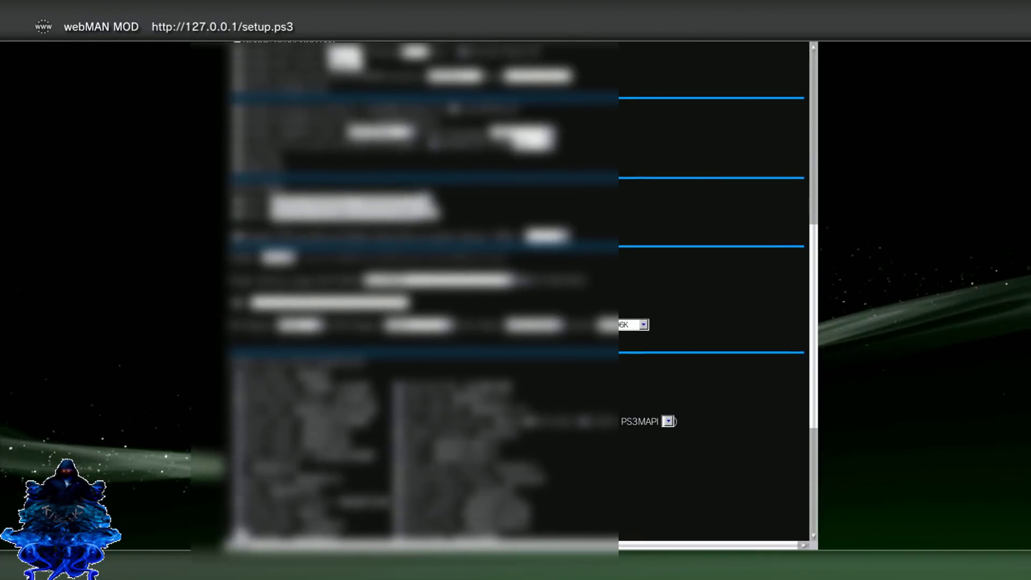
pyautogui.scroll(-2, 515, 296)
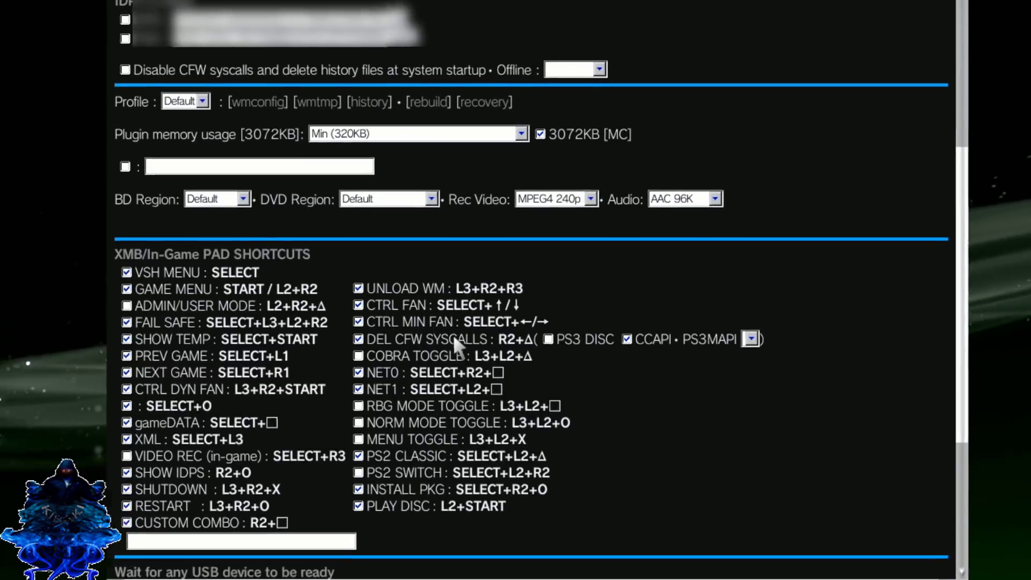
# - Save the webMAN settings and use the 'here' link to restart the PS3
pyautogui.scroll(-5, 365, 368)
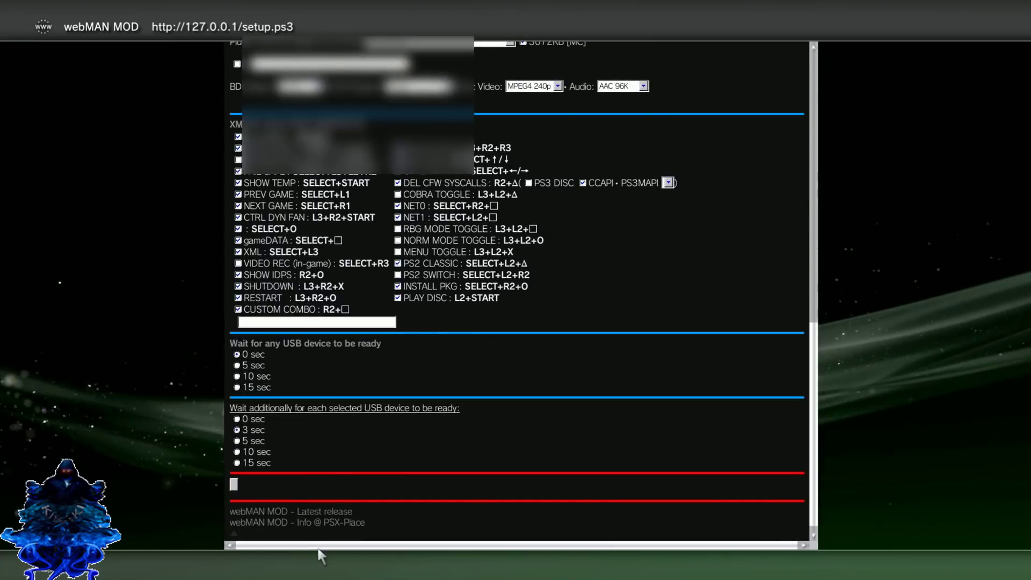
pyautogui.click(234, 486)
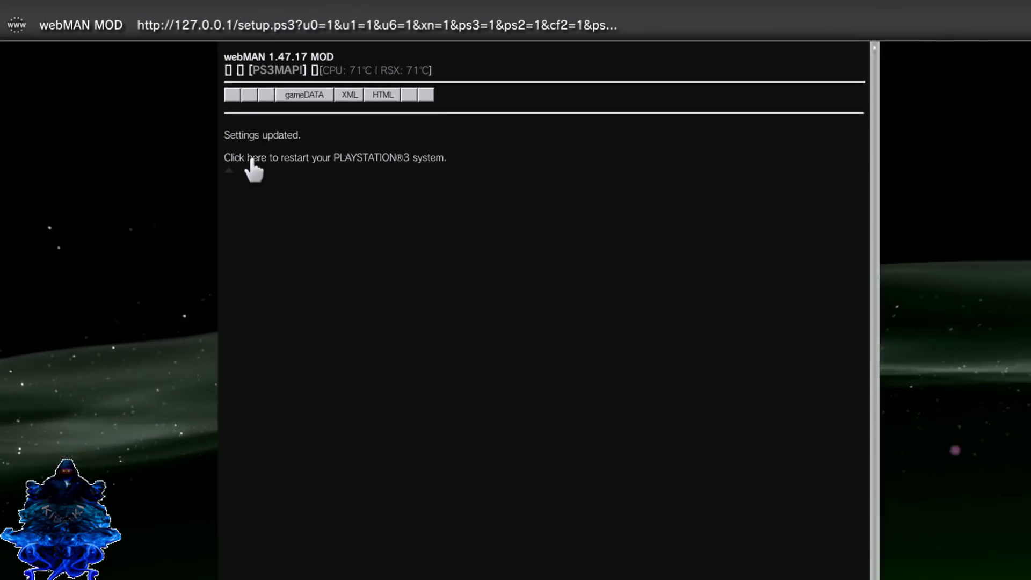
pyautogui.click(235, 231)
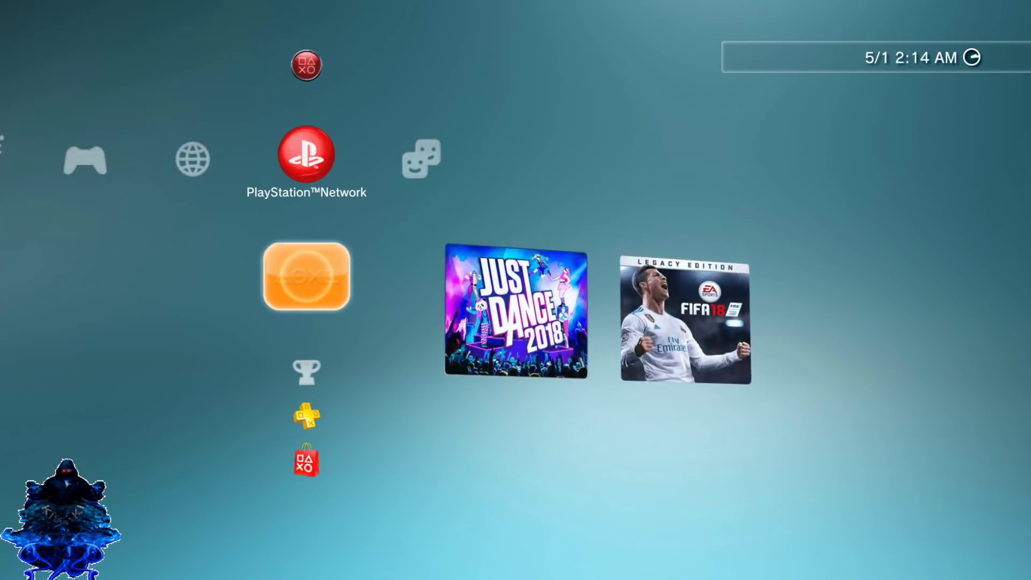
# - Open the webMAN game folder in the Game category, then back out to Game
pyautogui.press('Left')
pyautogui.press('Left')
pyautogui.press('Left')
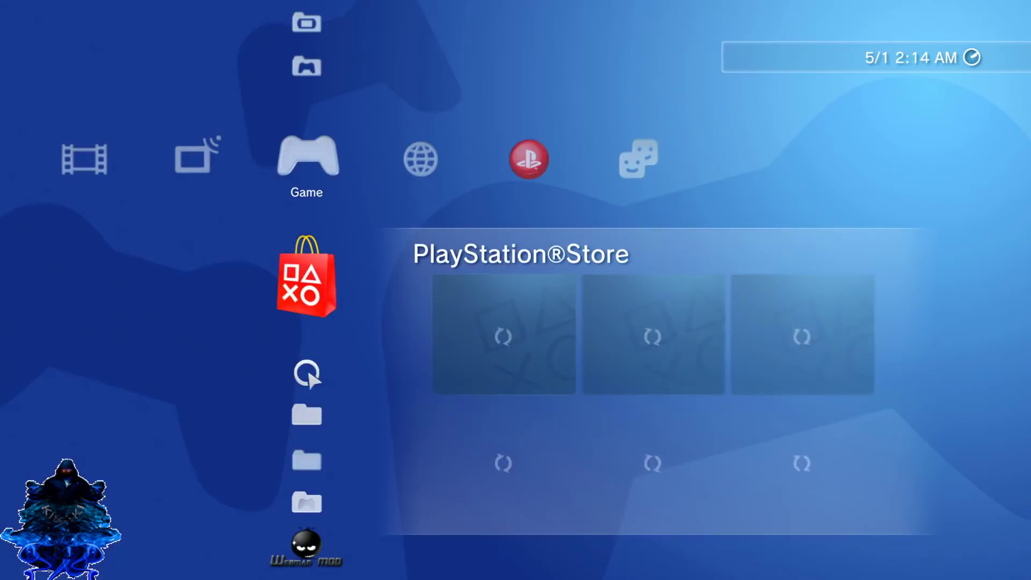
pyautogui.press('Down')
pyautogui.press('Down')
pyautogui.press('Down')
pyautogui.press('Down')
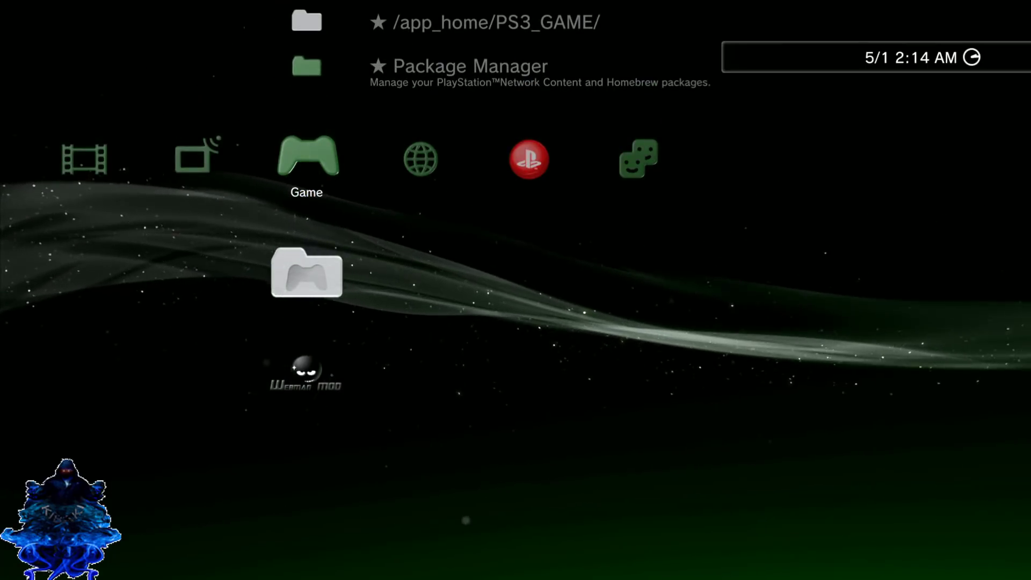
pyautogui.press('Return')
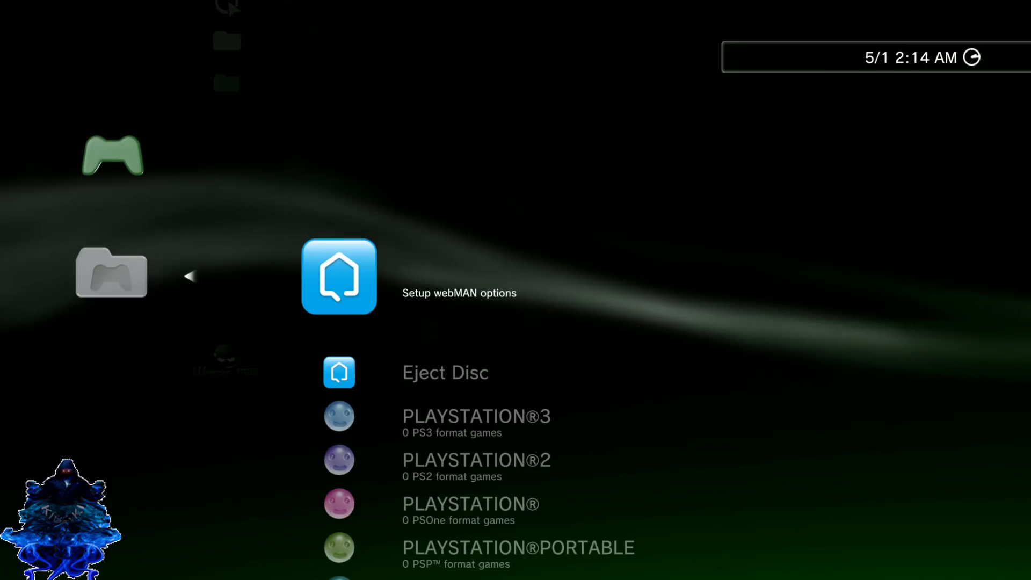
pyautogui.press('Escape')
# - Run Enable HEN and choose Yes to close the browser once HEN loads
pyautogui.press('Up')
pyautogui.press('Up')
pyautogui.press('Up')
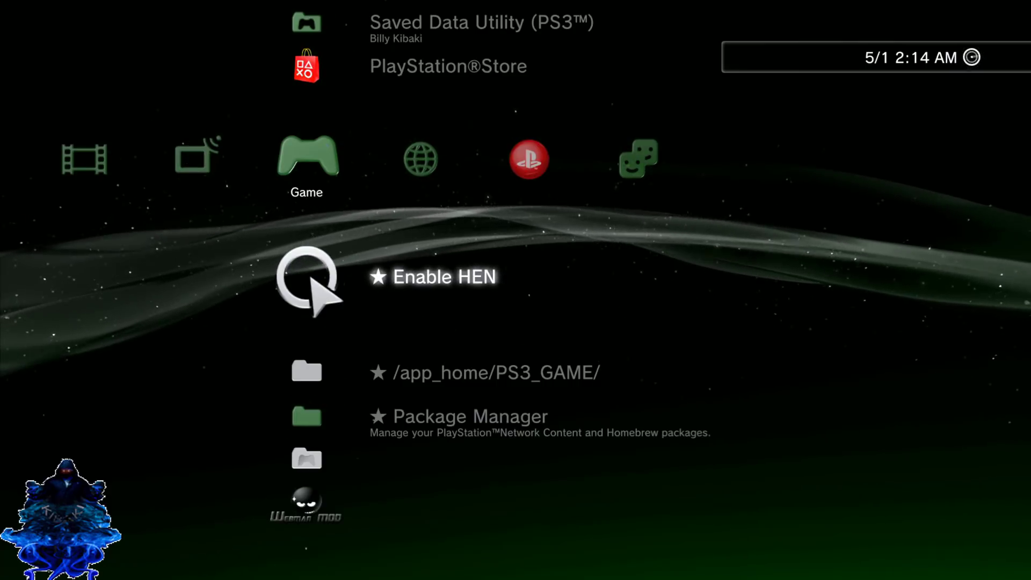
pyautogui.press('Return')
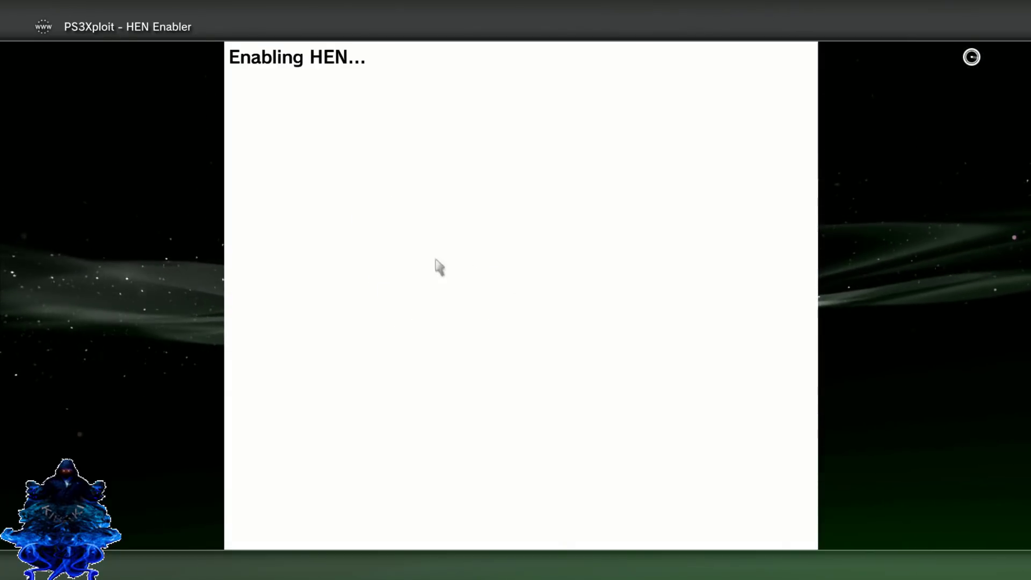
pyautogui.press('Escape')
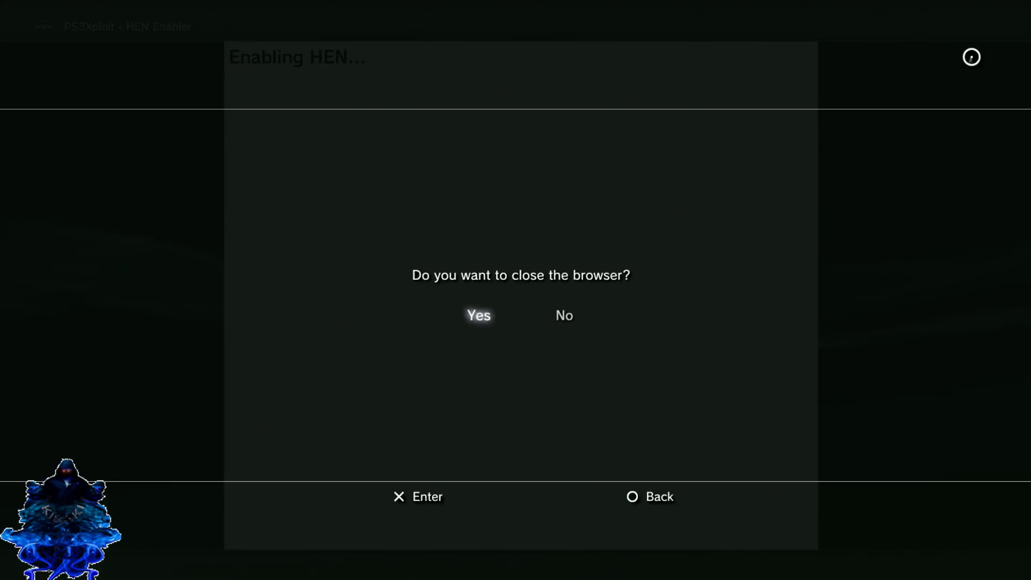
pyautogui.press('Return')
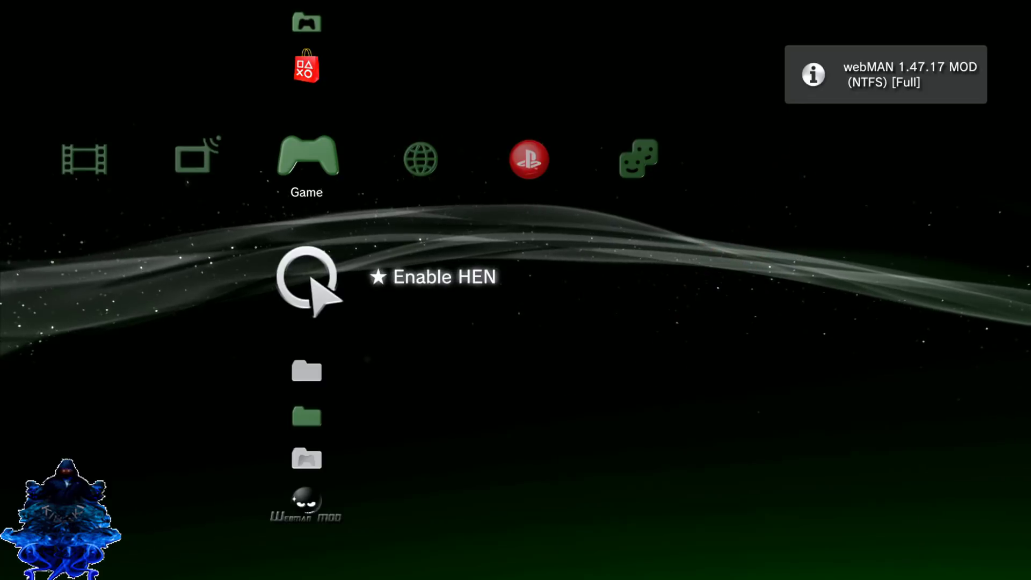
pyautogui.press('Down')
pyautogui.press('Down')
pyautogui.press('Down')
pyautogui.press('Return')
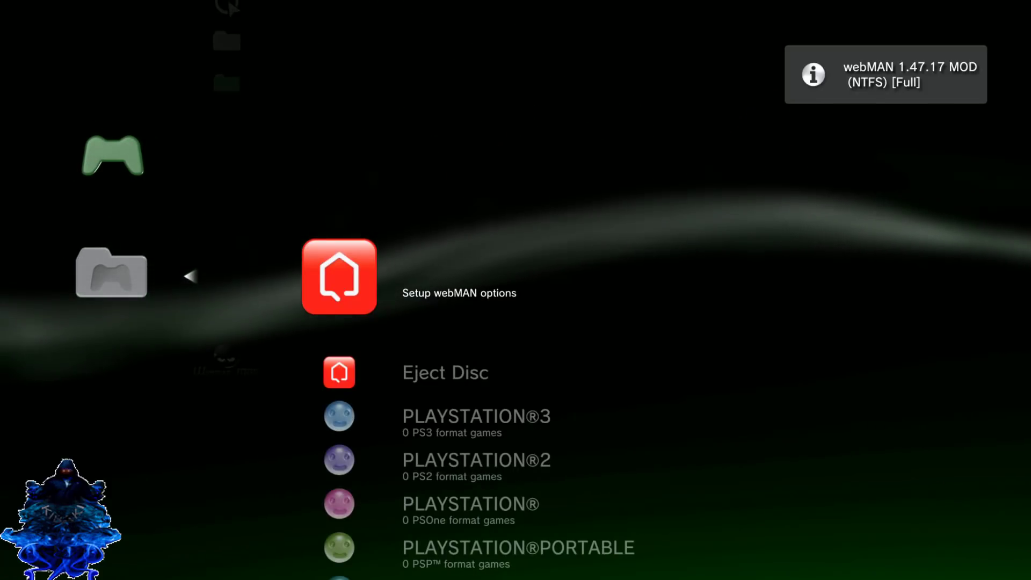
pyautogui.press('Down')
pyautogui.press('Down')
pyautogui.press('Down')
pyautogui.press('Down')
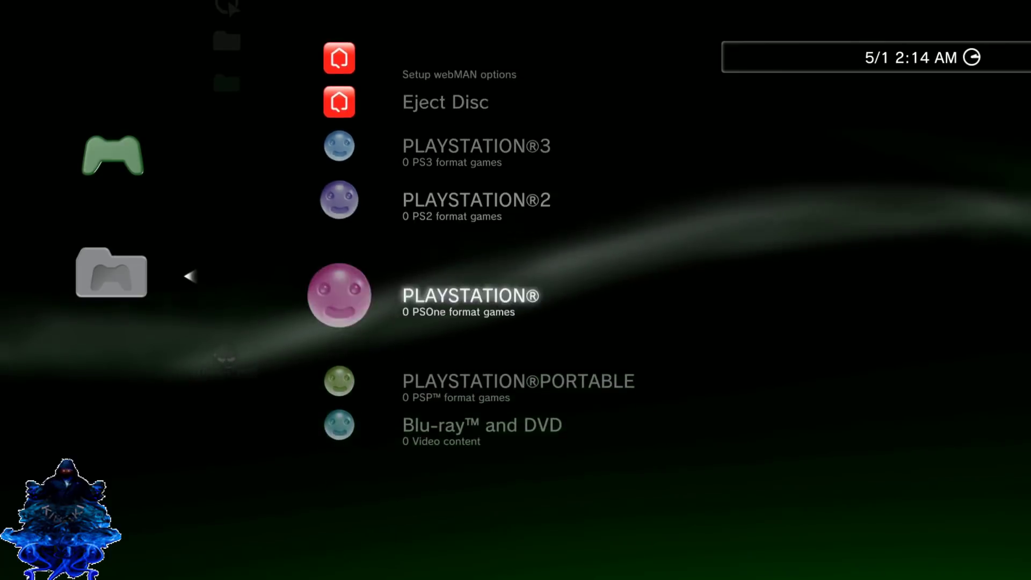
pyautogui.press('Down')
pyautogui.press('Down')
pyautogui.press('Up')
pyautogui.press('Up')
pyautogui.press('Up')
pyautogui.press('Up')
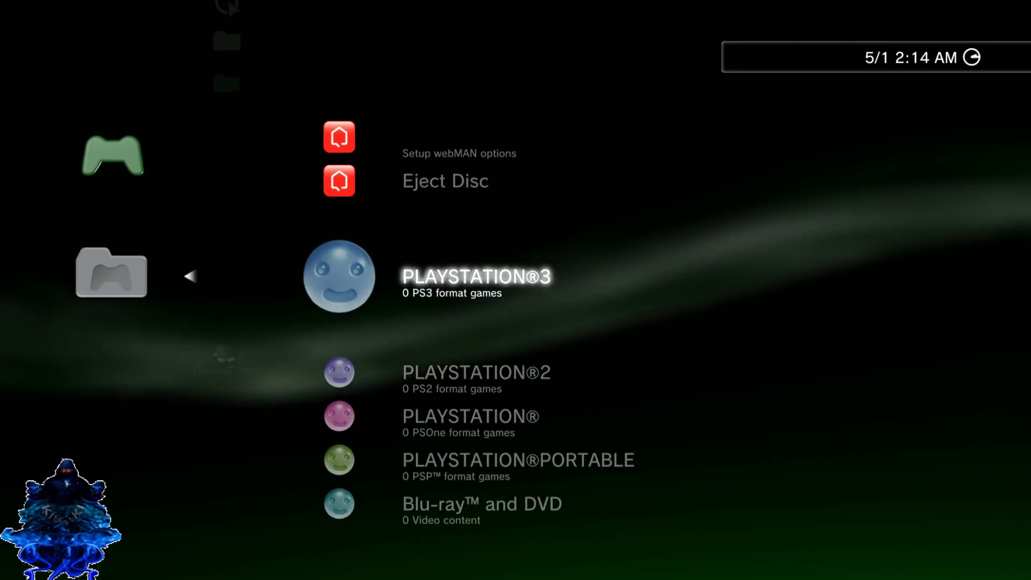
pyautogui.press('Down')
pyautogui.press('Down')
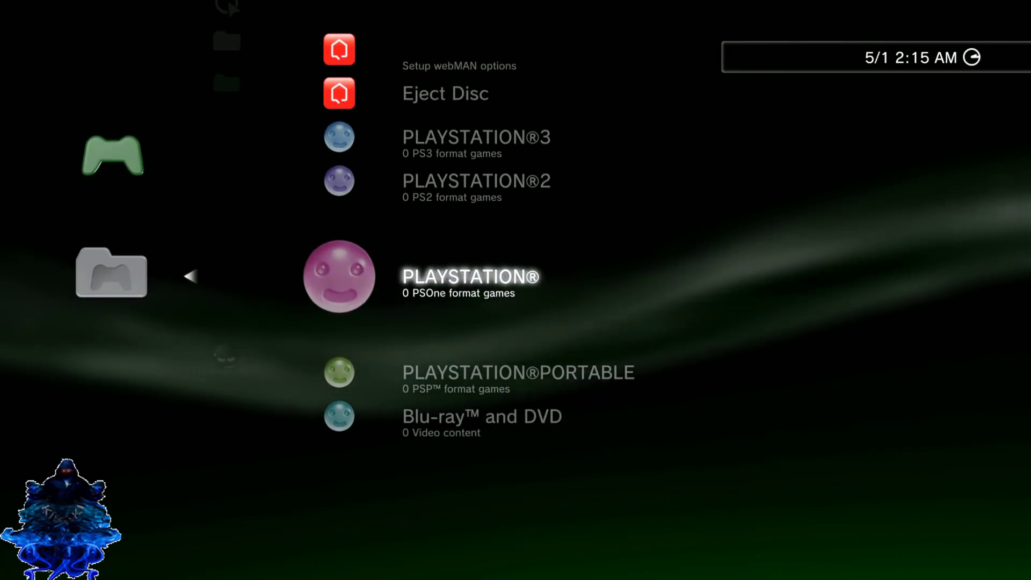
pyautogui.press('Down')
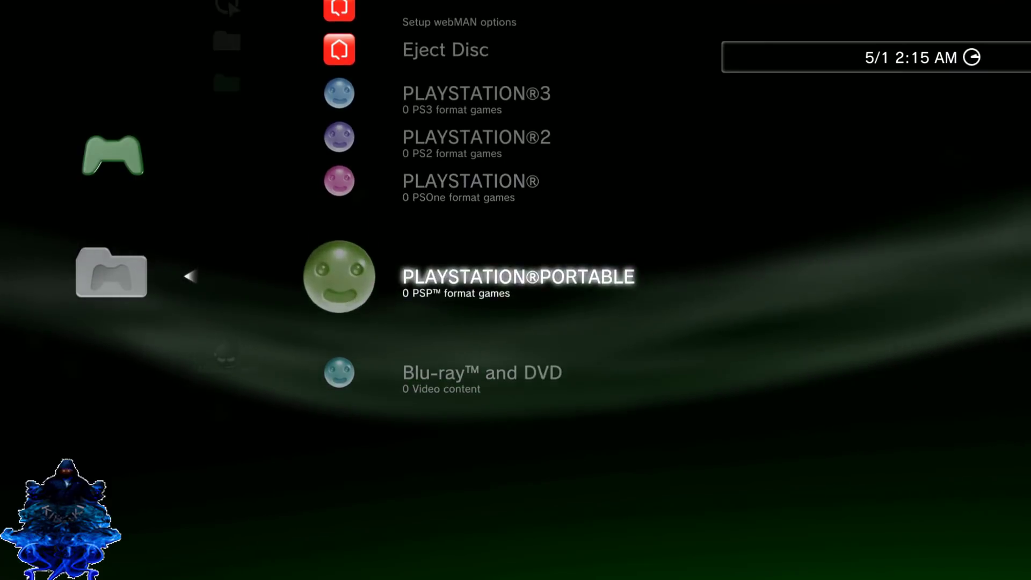
pyautogui.press('Up')
pyautogui.press('Up')
pyautogui.press('Up')
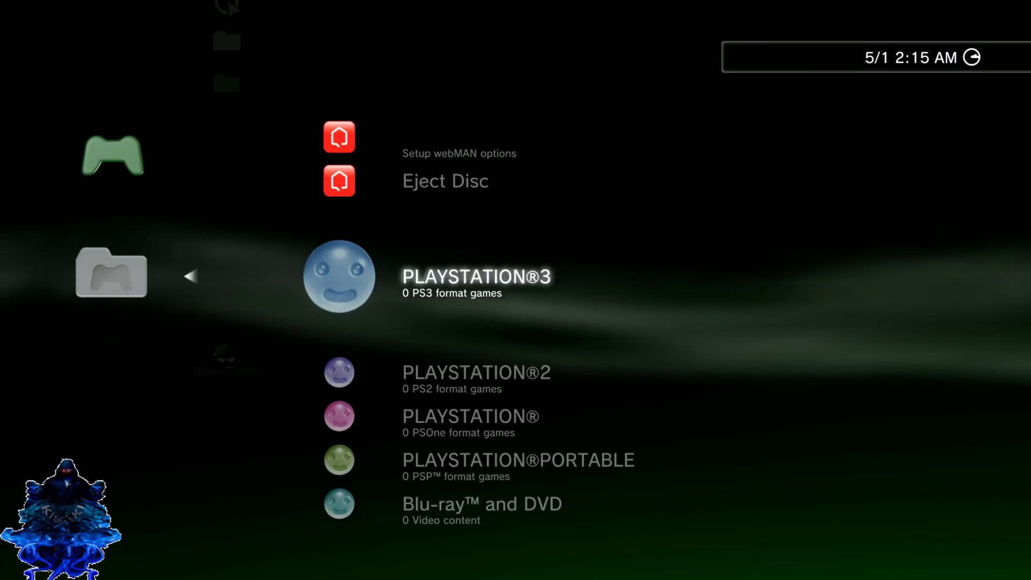
pyautogui.press('Down')
pyautogui.press('Down')
pyautogui.press('Down')
pyautogui.press('Down')
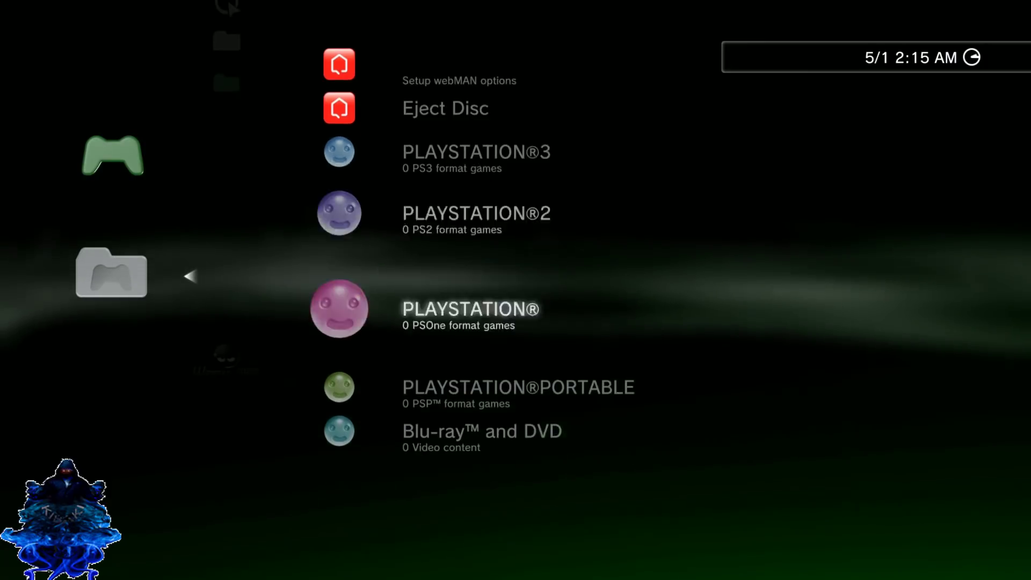
pyautogui.press('Up')
pyautogui.press('Up')
pyautogui.press('Up')
pyautogui.press('Up')
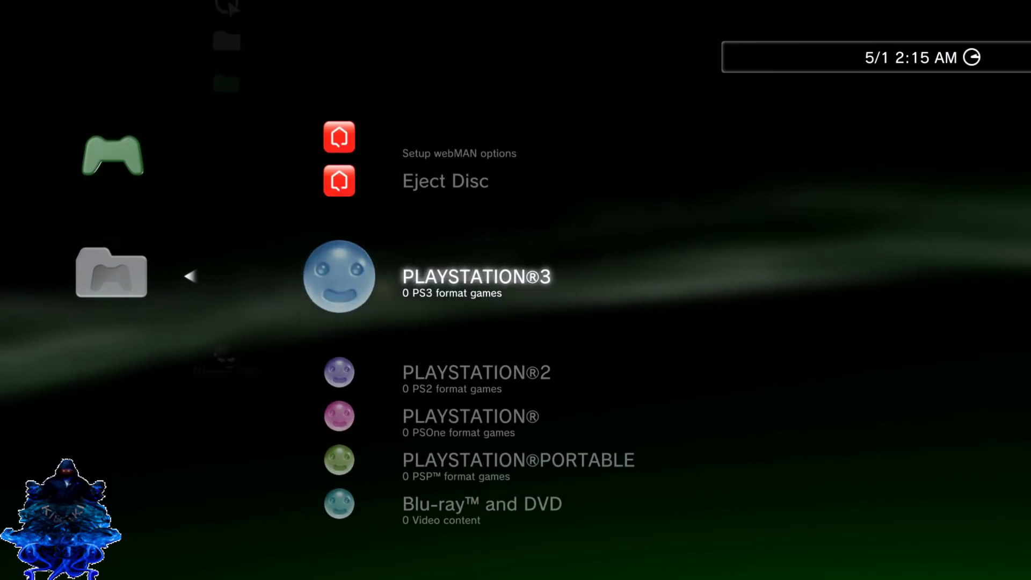
pyautogui.press('Up')
pyautogui.press('Up')
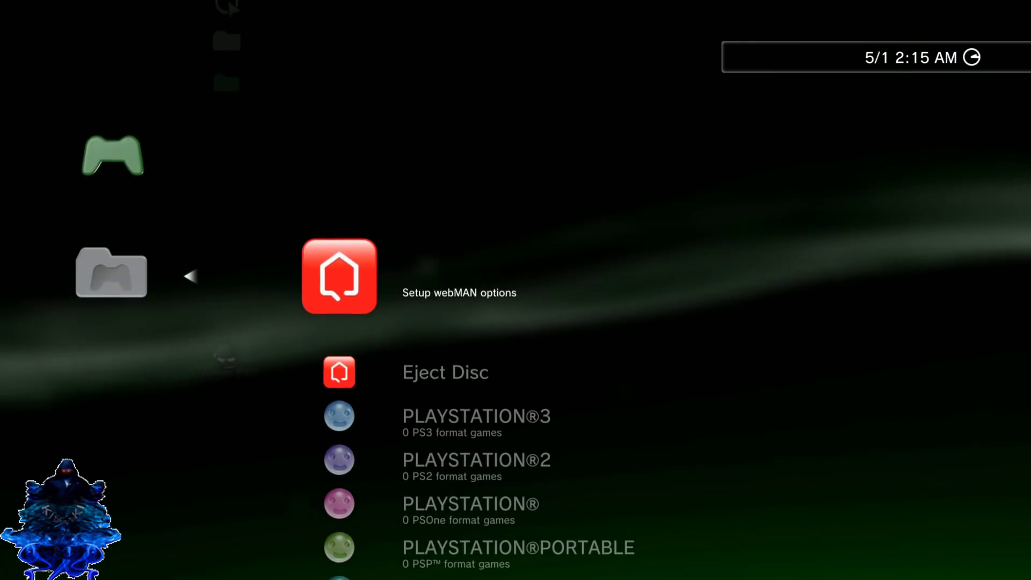
pyautogui.press('Left')
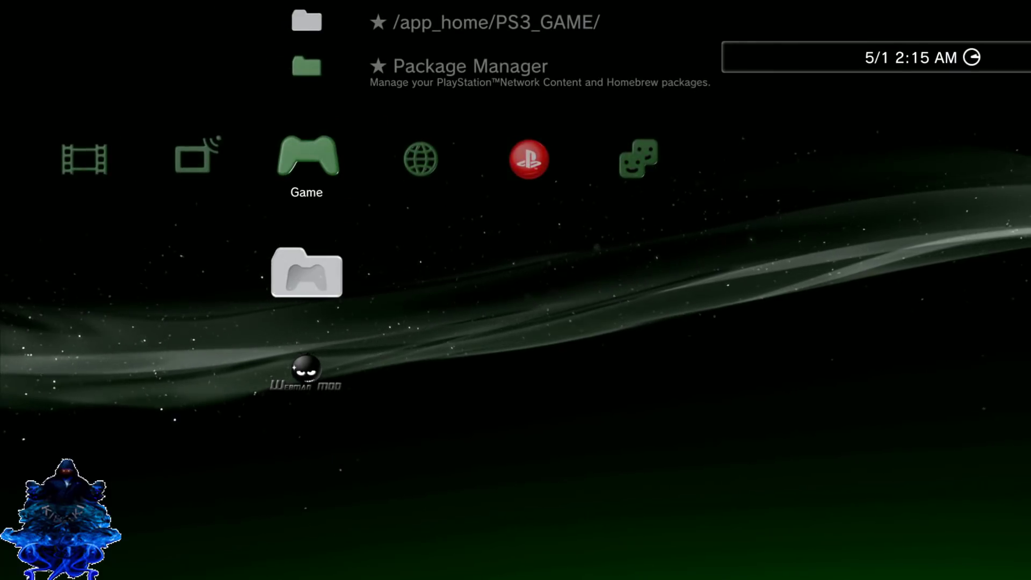